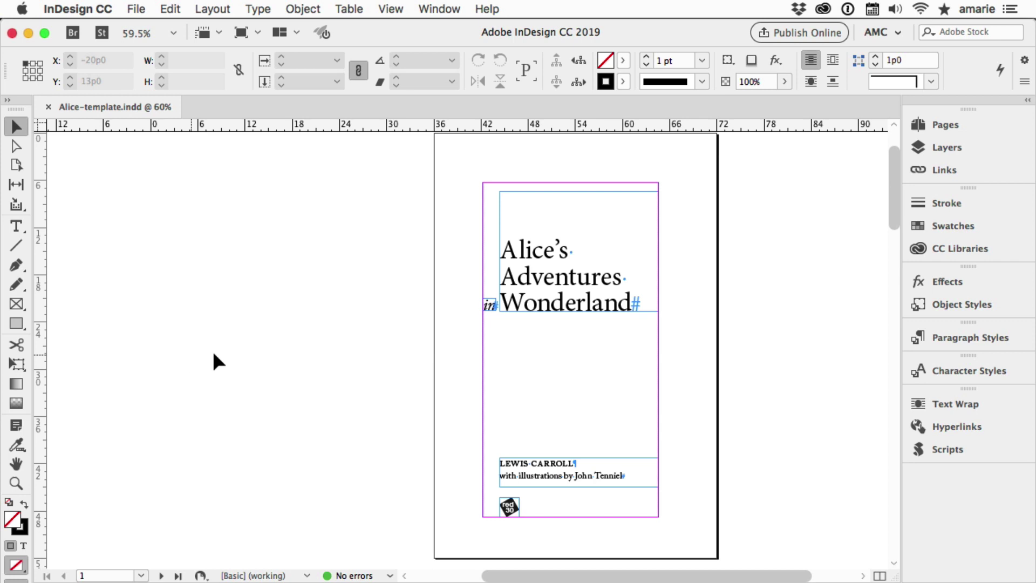
# Look through the template, selecting and then deselecting the 'Here's a new thing' sample frame
pyautogui.scroll(-1, 214, 354)
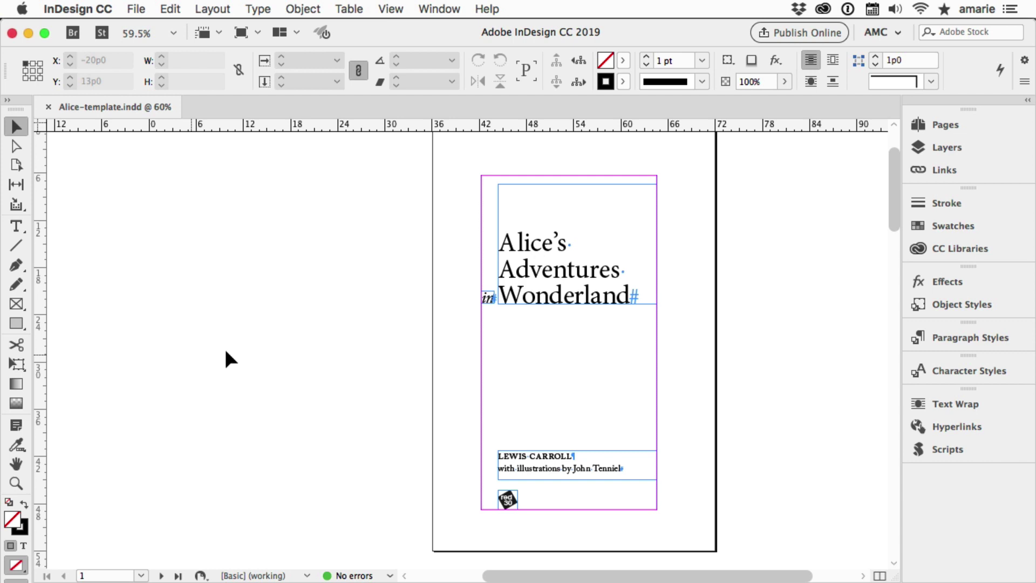
pyautogui.scroll(-15, 224, 347)
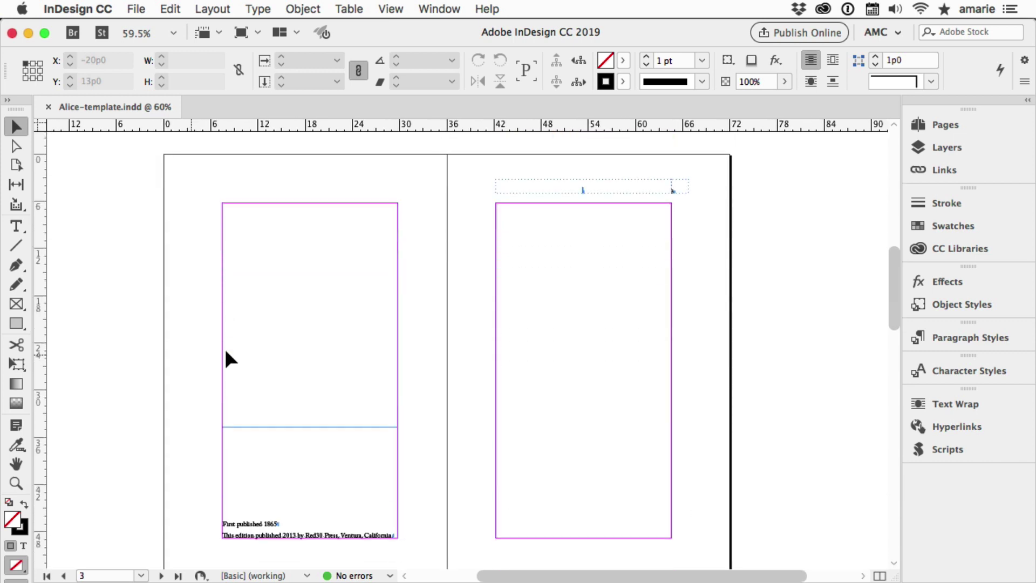
pyautogui.scroll(-4, 225, 349)
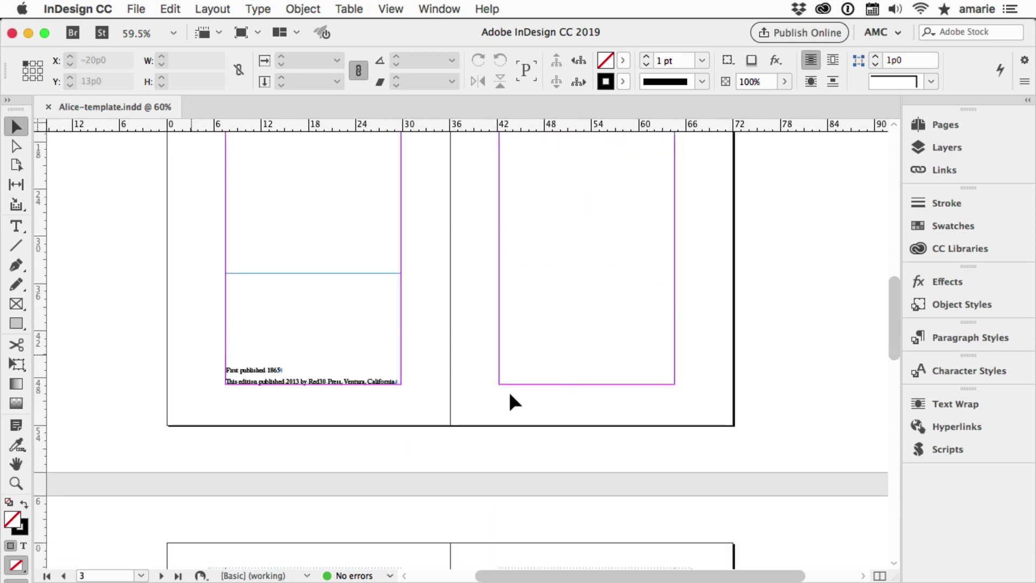
pyautogui.scroll(6, 602, 279)
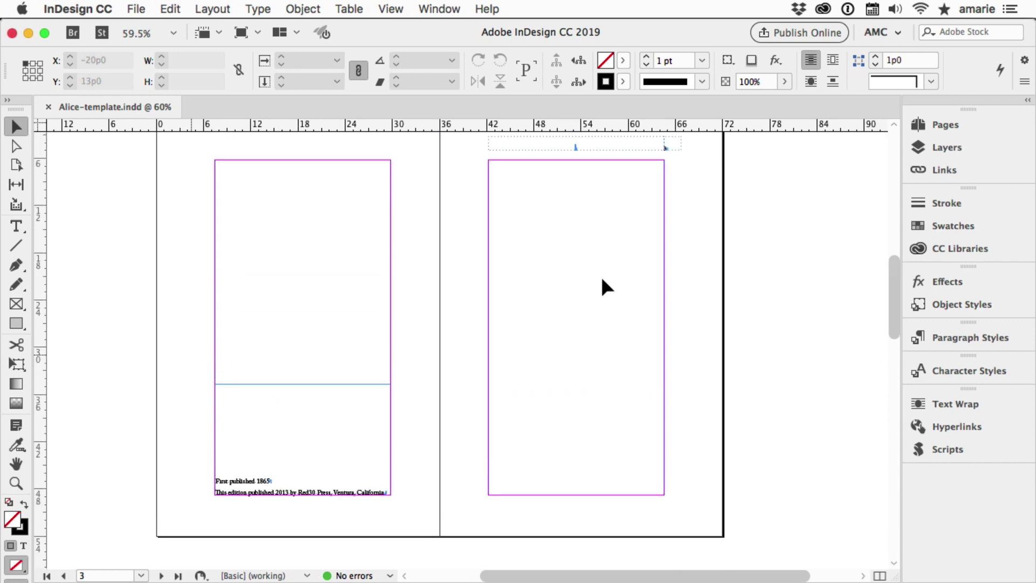
pyautogui.scroll(-20, 602, 279)
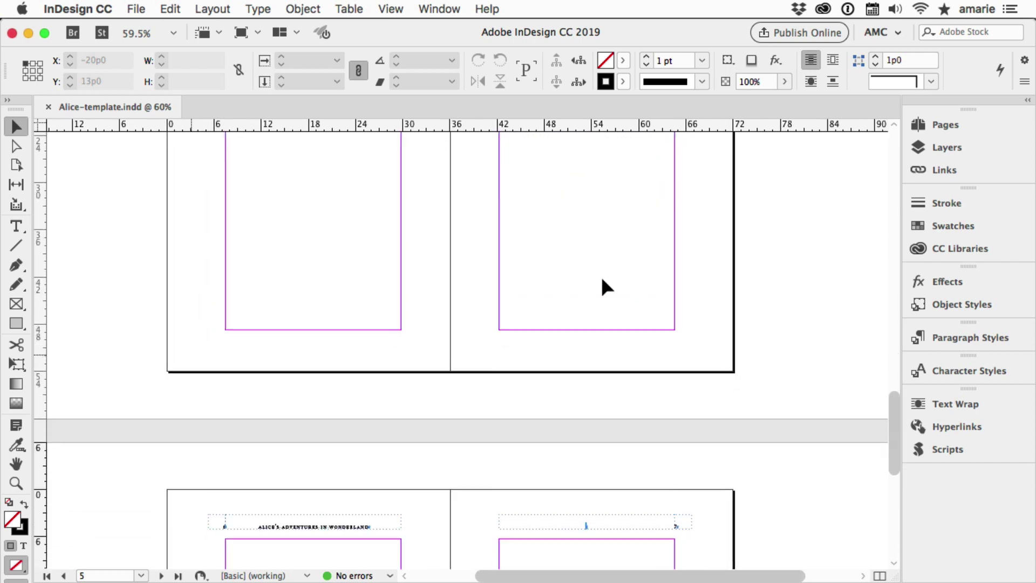
pyautogui.scroll(-3, 602, 280)
pyautogui.scroll(-8, 340, 437)
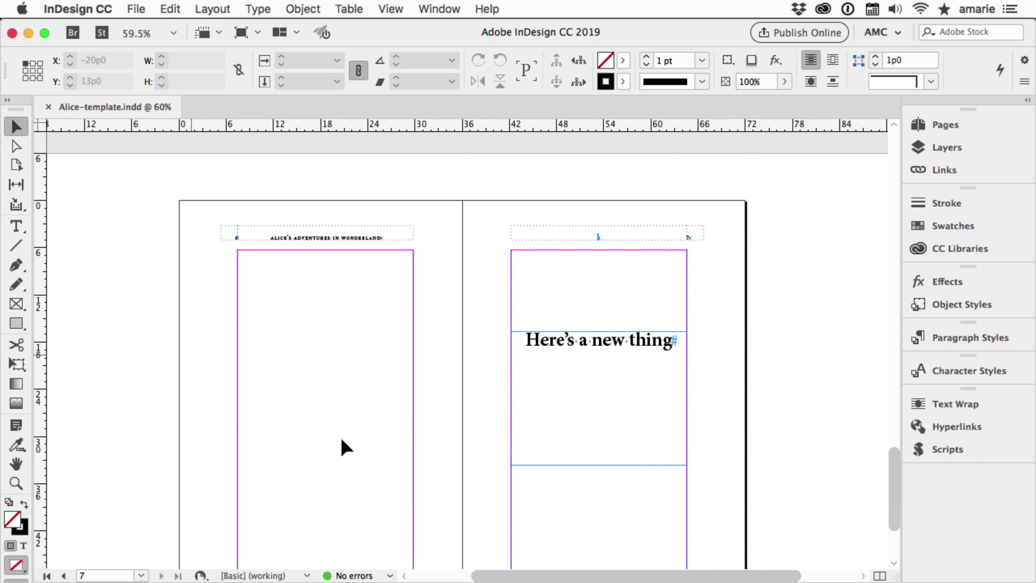
pyautogui.click(598, 339)
pyautogui.scroll(-5, 598, 340)
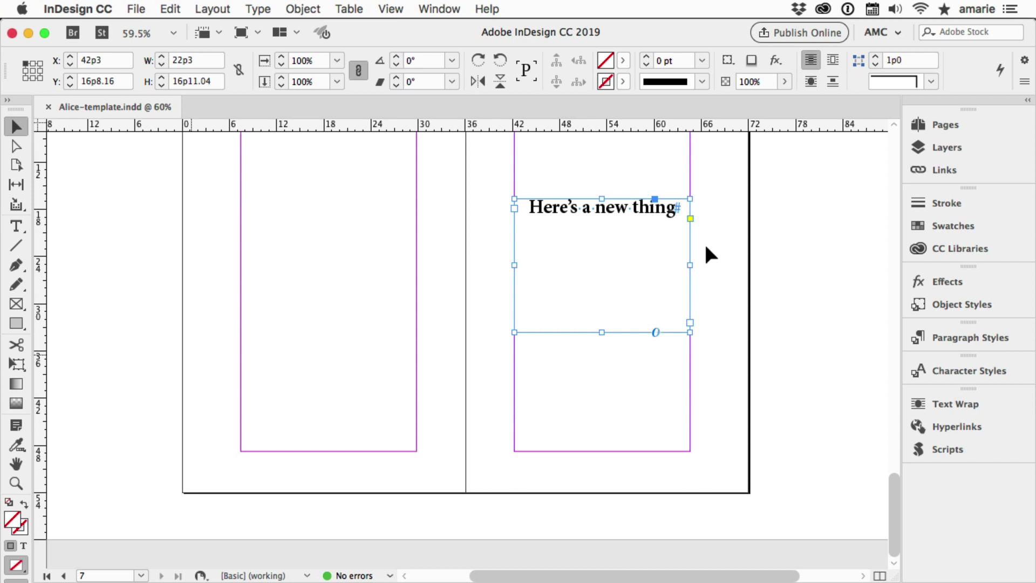
pyautogui.click(853, 276)
pyautogui.scroll(20, 852, 276)
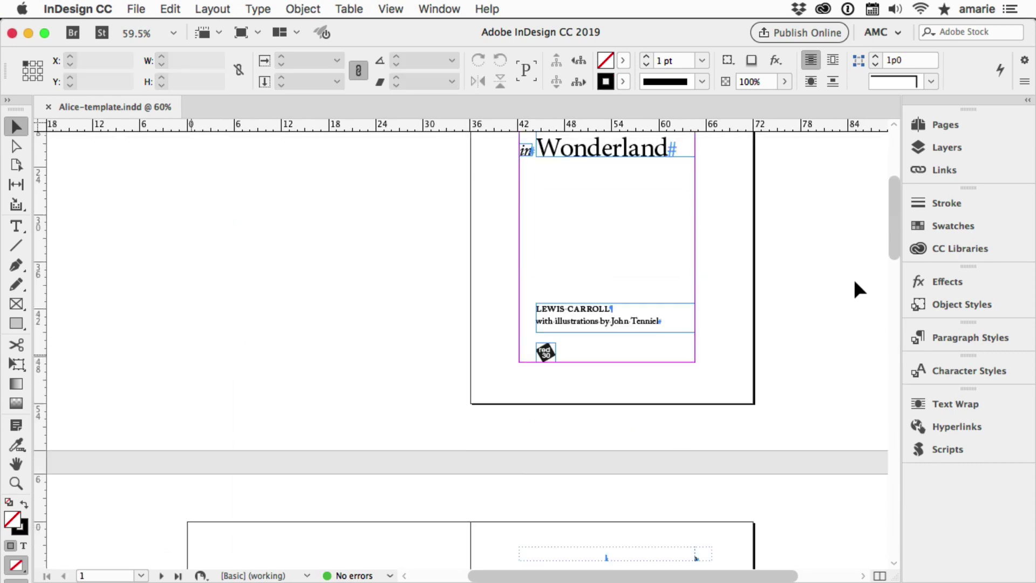
pyautogui.scroll(-1, 853, 276)
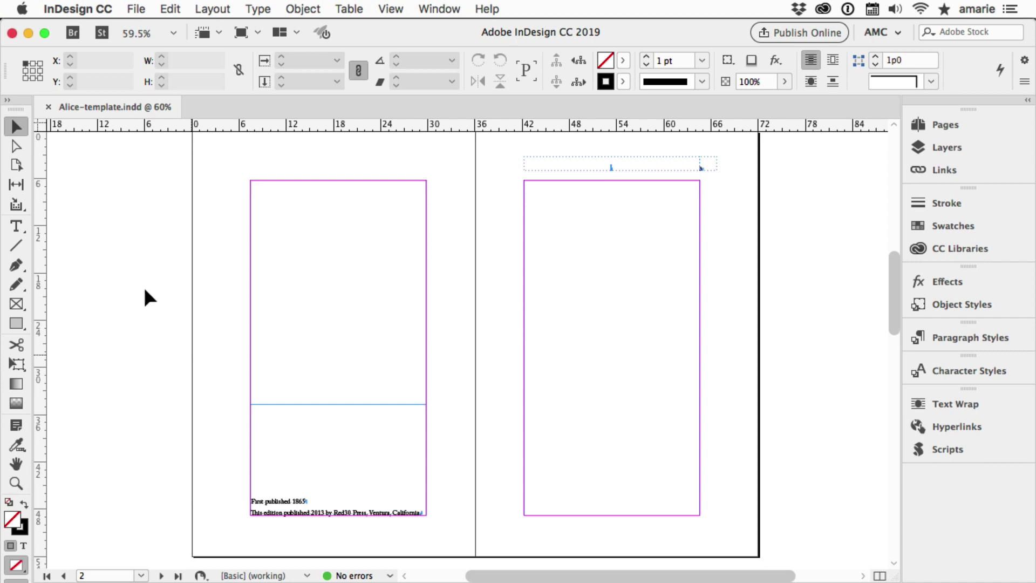
# Place Alice in Wonderland Chp 1.docx with Replace Selected Item off, accepting Word Import Options
pyautogui.click(139, 9)
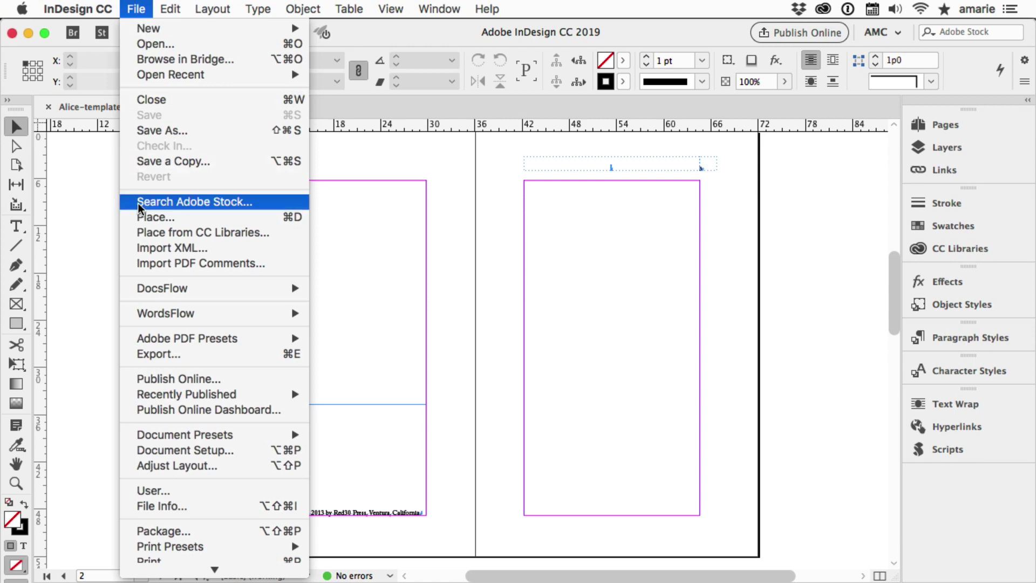
pyautogui.click(143, 218)
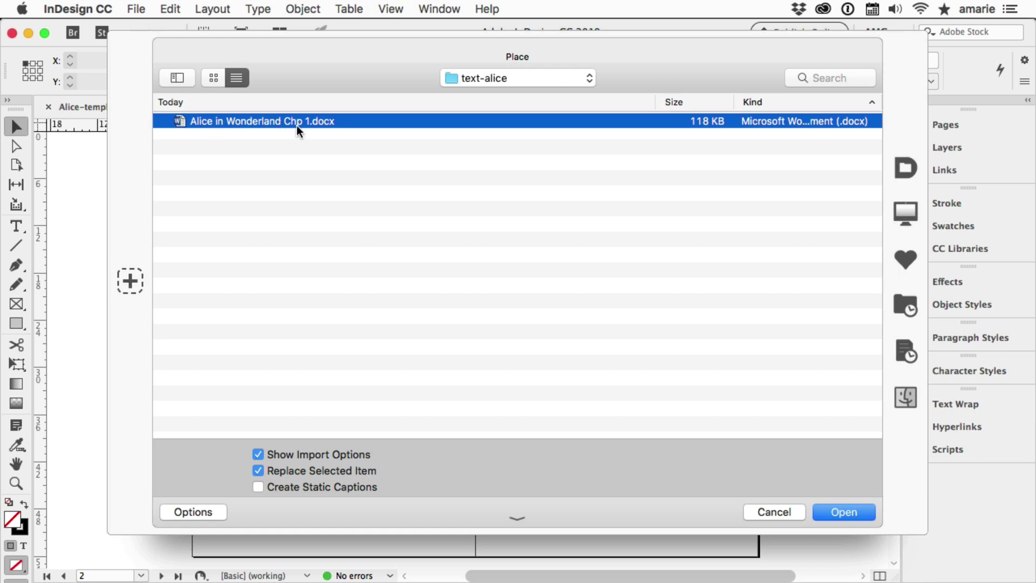
pyautogui.click(258, 470)
pyautogui.click(859, 508)
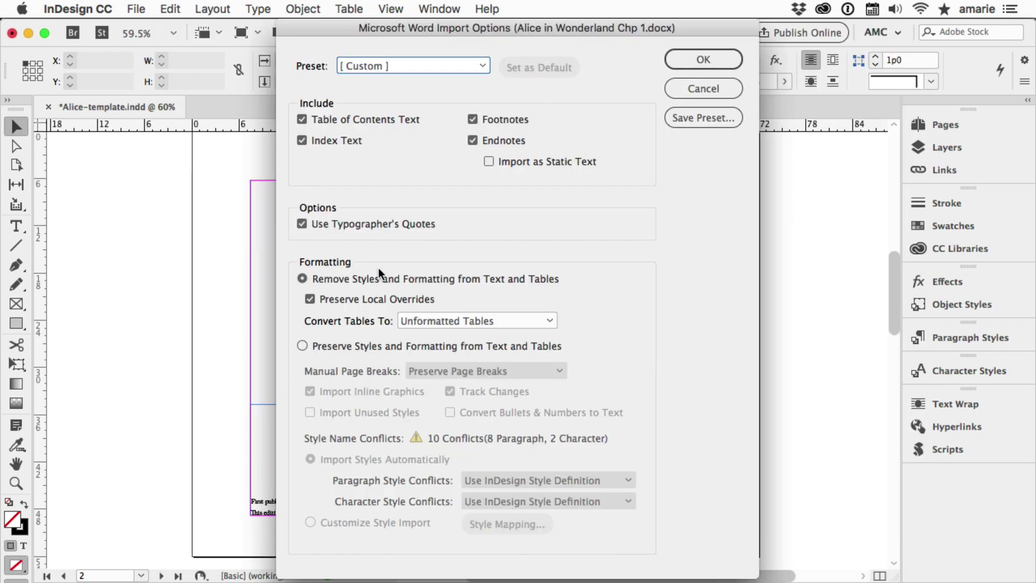
pyautogui.click(712, 58)
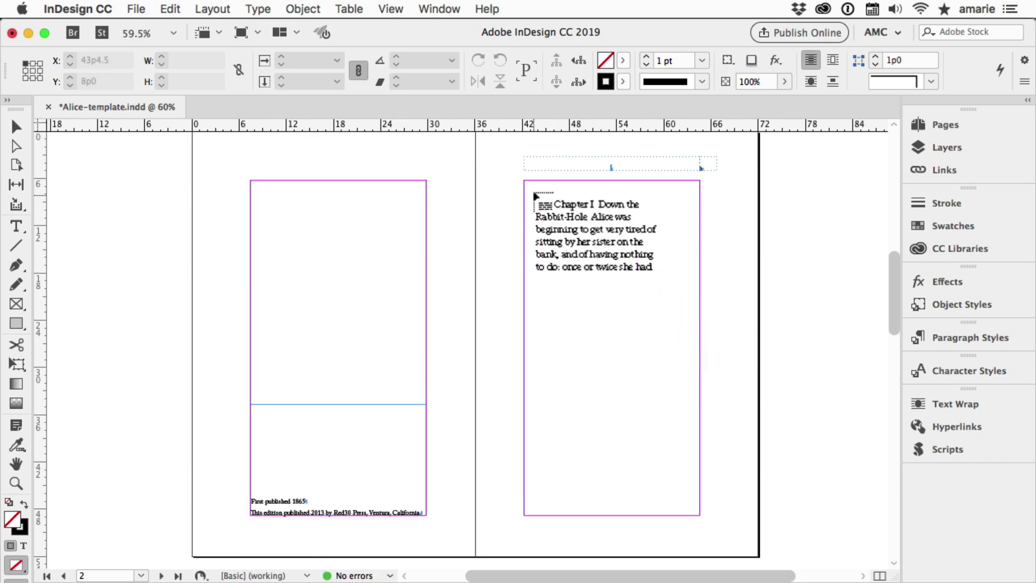
pyautogui.click(527, 182)
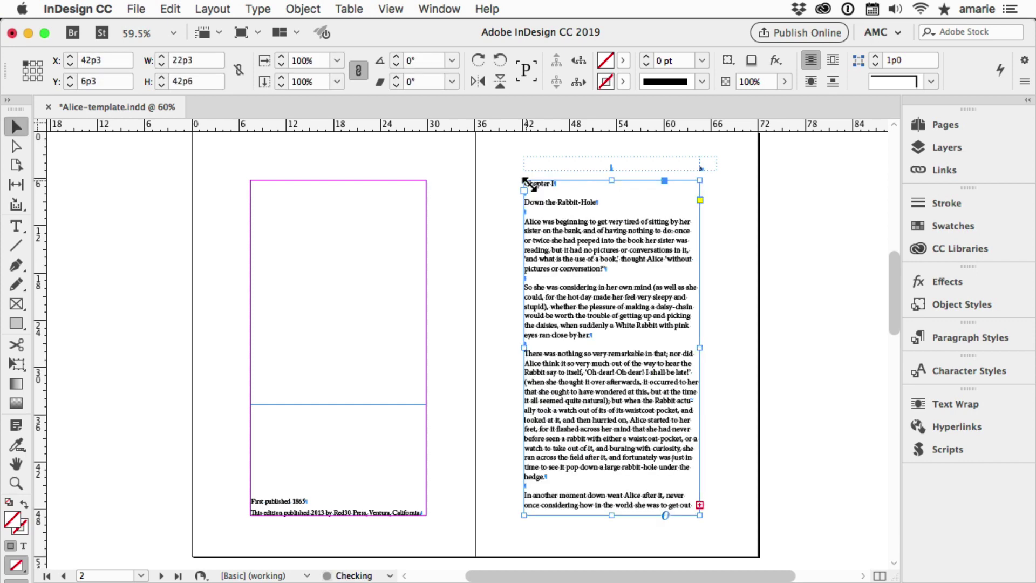
pyautogui.click(699, 505)
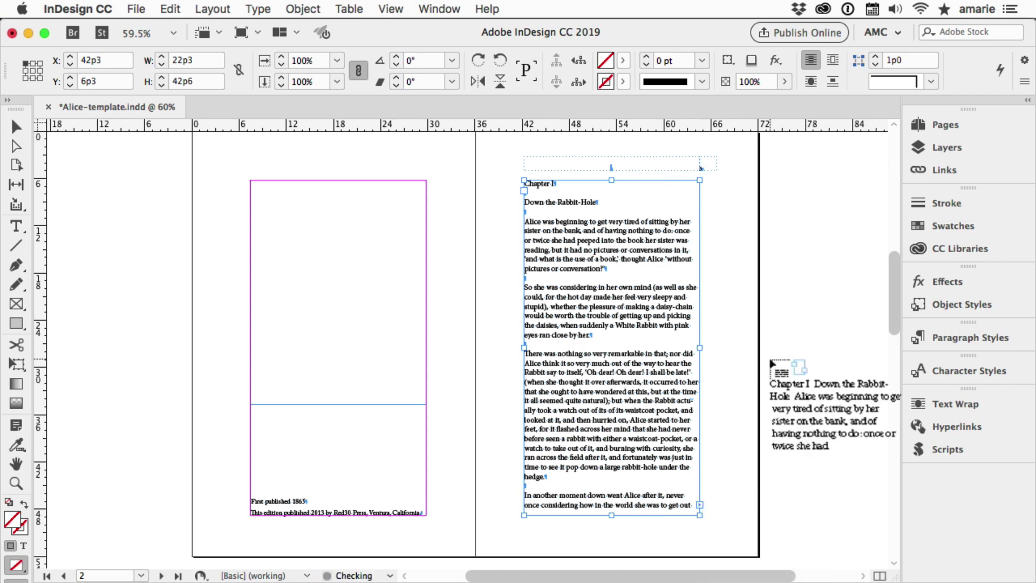
pyautogui.scroll(-10, 743, 287)
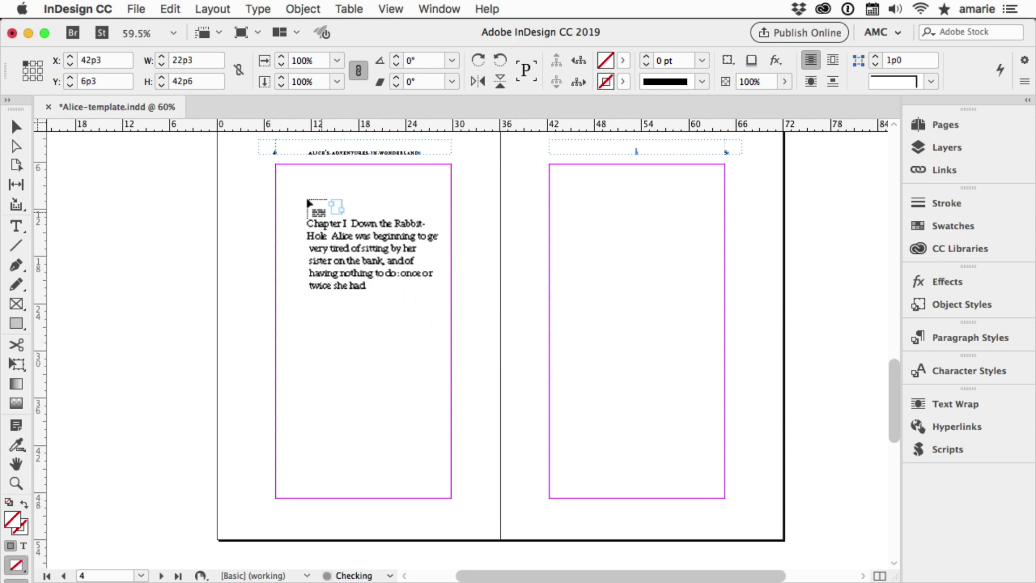
pyautogui.click(279, 169)
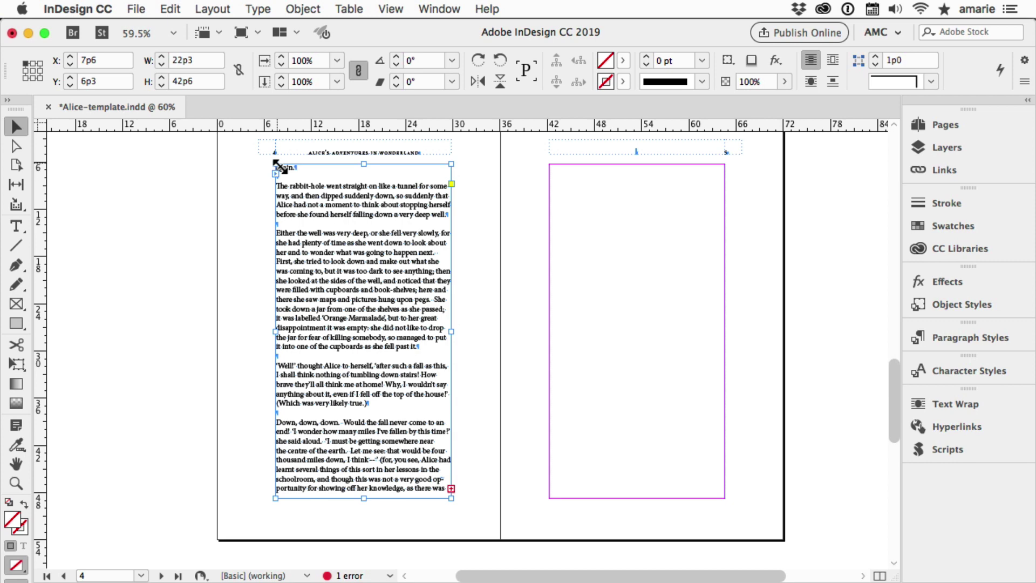
pyautogui.press('cmd+z')
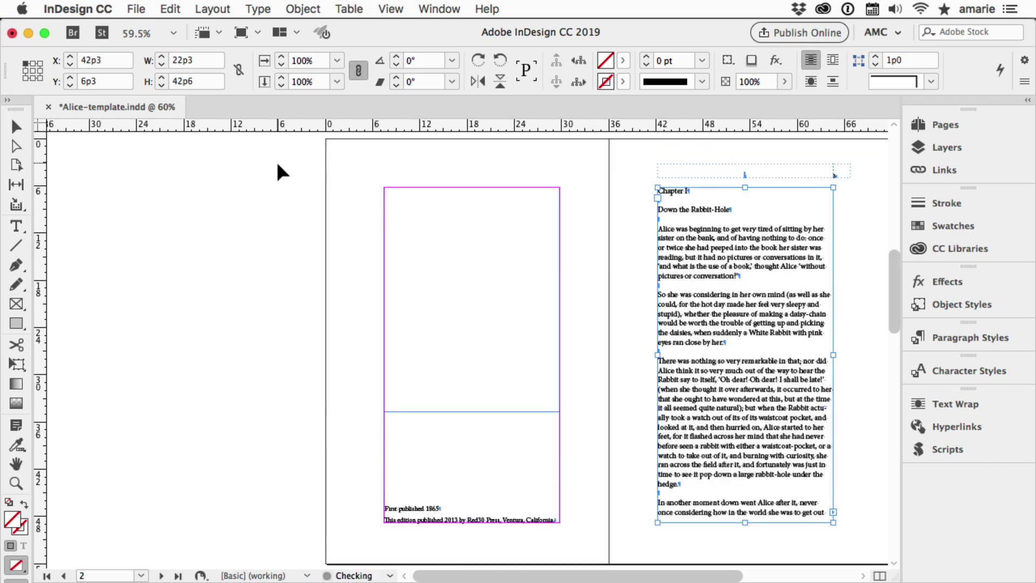
pyautogui.press('Escape')
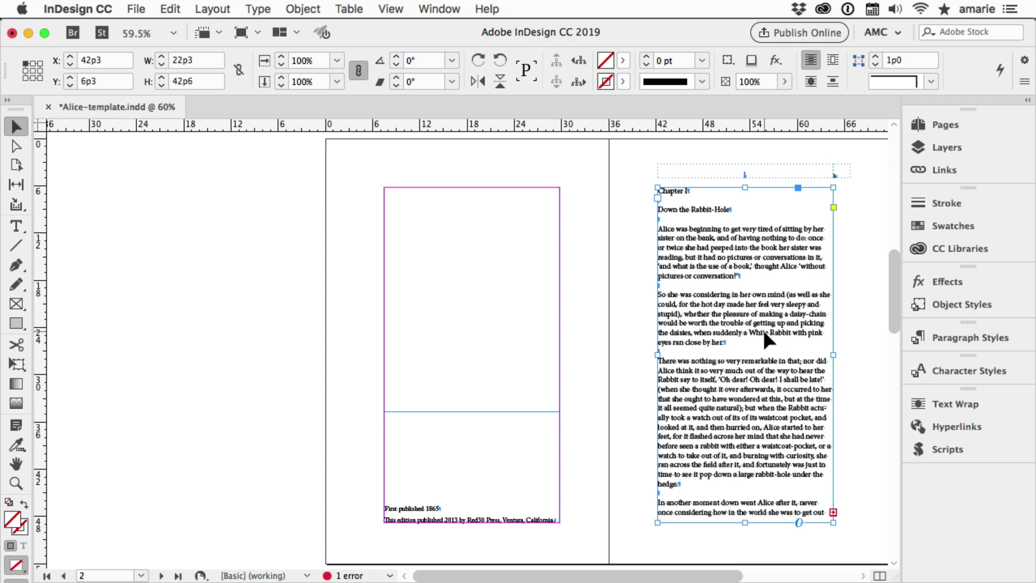
pyautogui.press('cmd+z')
# Switch the loaded text to semi-autoflow and drag a frame on page 3
pyautogui.scroll(15, 806, 286)
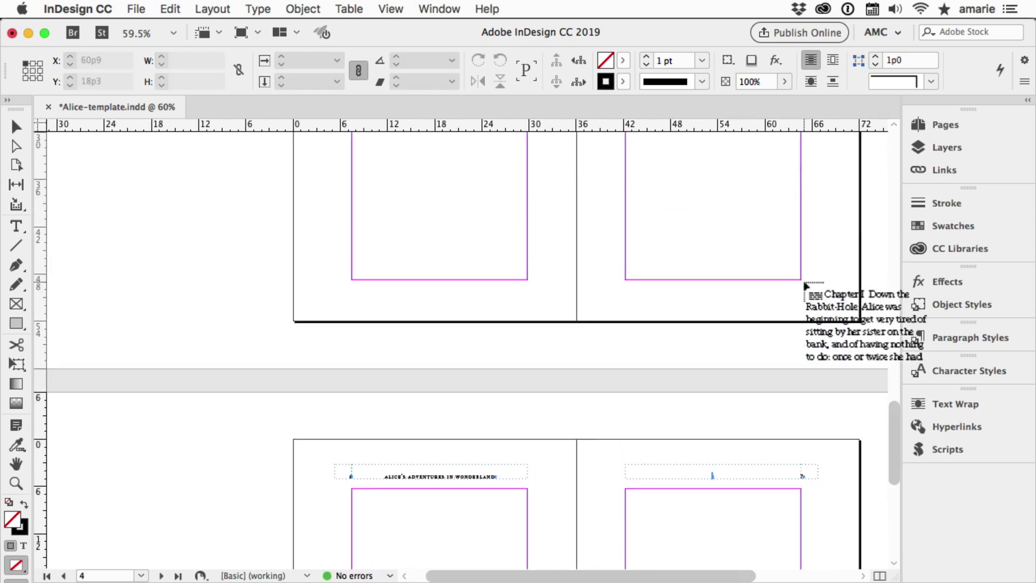
pyautogui.scroll(3, 806, 286)
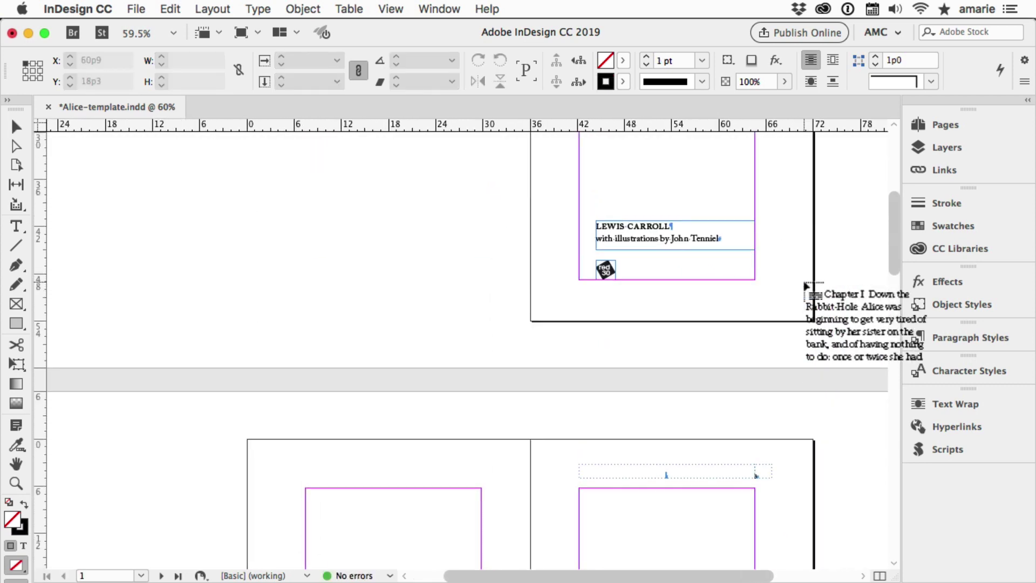
pyautogui.scroll(-6, 806, 286)
pyautogui.scroll(-1, 806, 284)
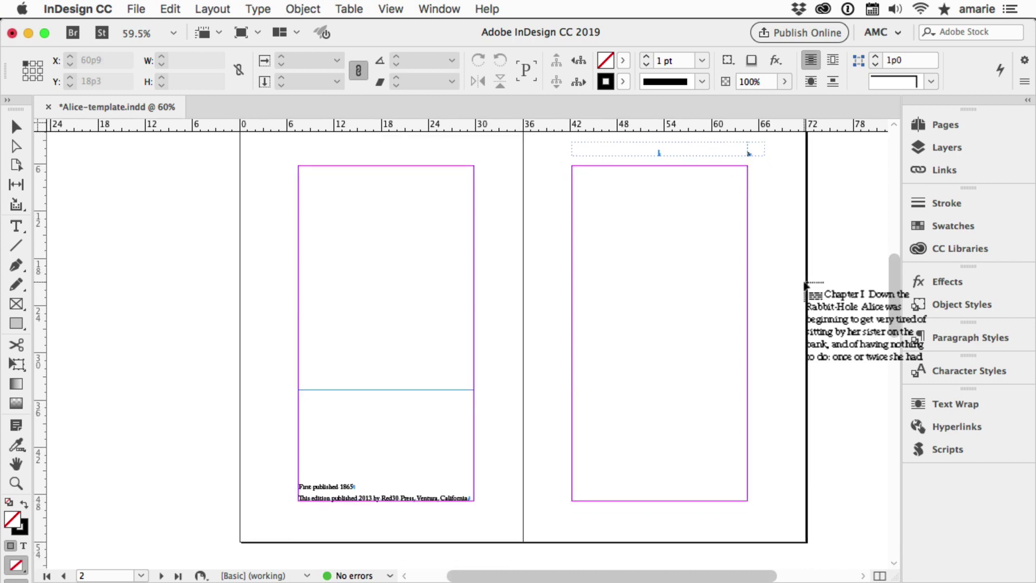
pyautogui.press('alt')
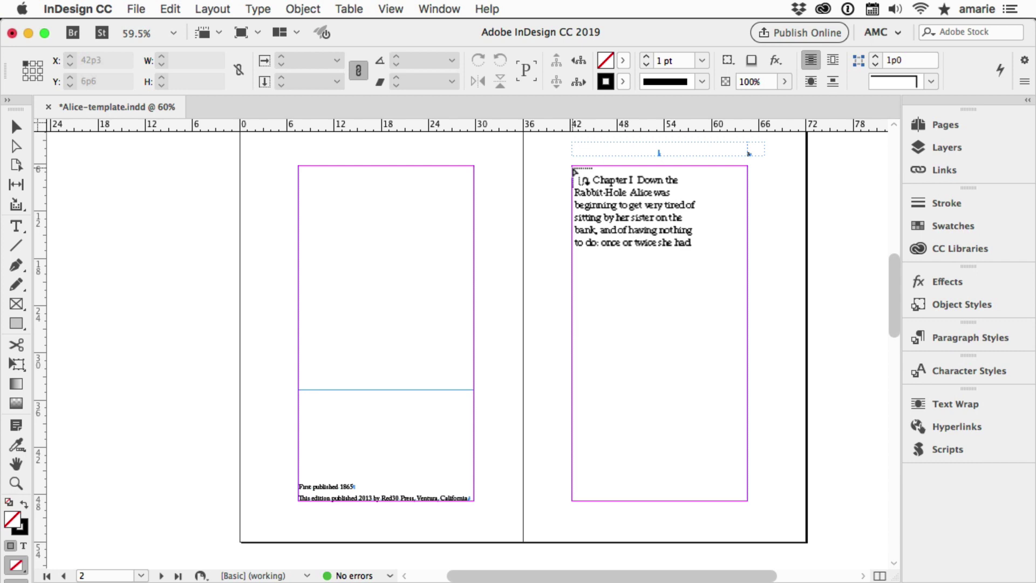
pyautogui.moveTo(574, 170); pyautogui.dragTo(573, 168)
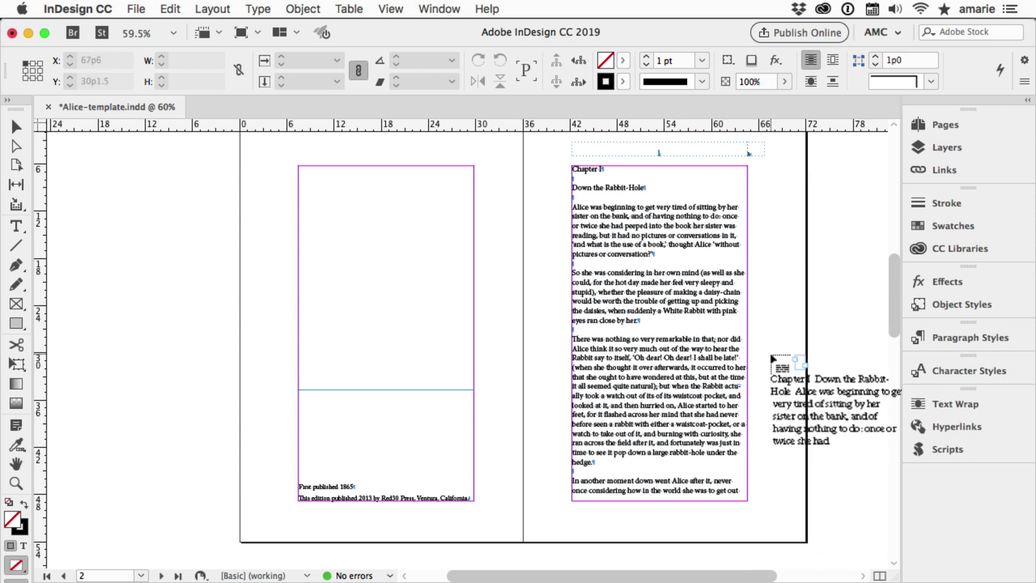
# Semi-autoflow the chapter into page 4's frame, the facing page and page 6, then undo the last placement
pyautogui.scroll(-15, 773, 359)
pyautogui.hscroll(-3, 773, 359)
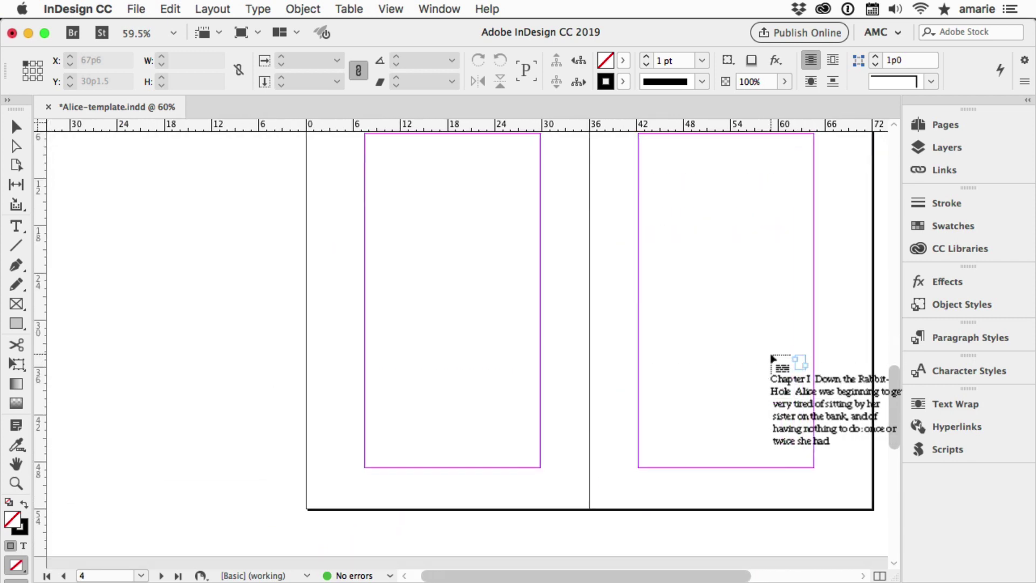
pyautogui.scroll(1, 773, 359)
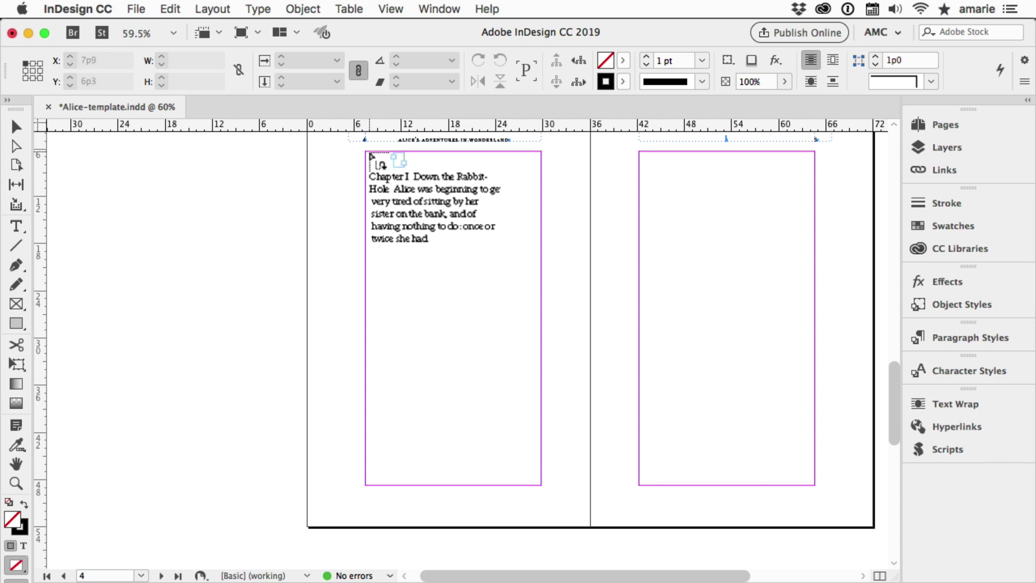
pyautogui.keyDown('alt'); pyautogui.click(372, 156); pyautogui.keyUp('alt')
pyautogui.keyDown('alt'); pyautogui.click(644, 158); pyautogui.keyUp('alt')
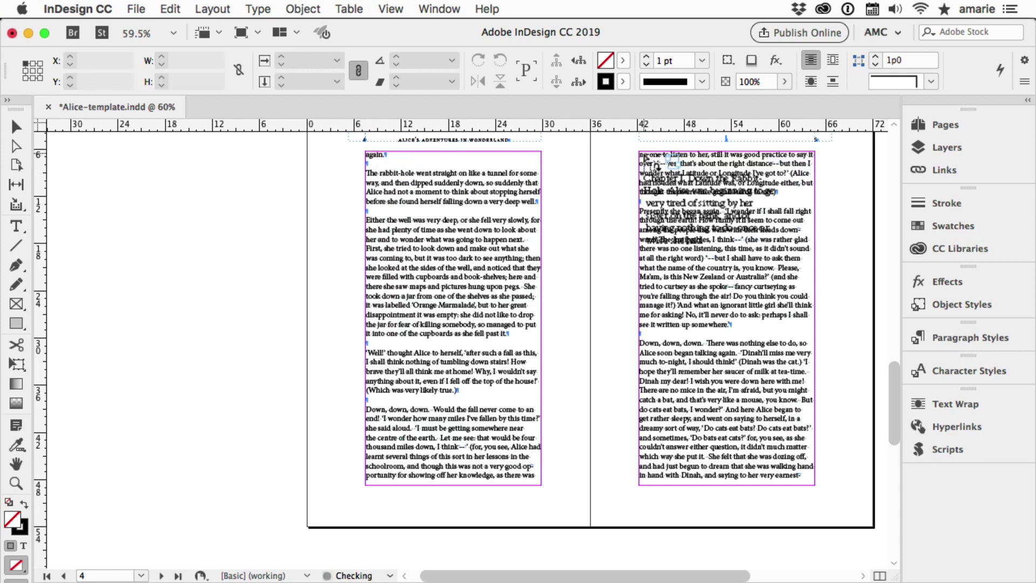
pyautogui.scroll(-10, 597, 220)
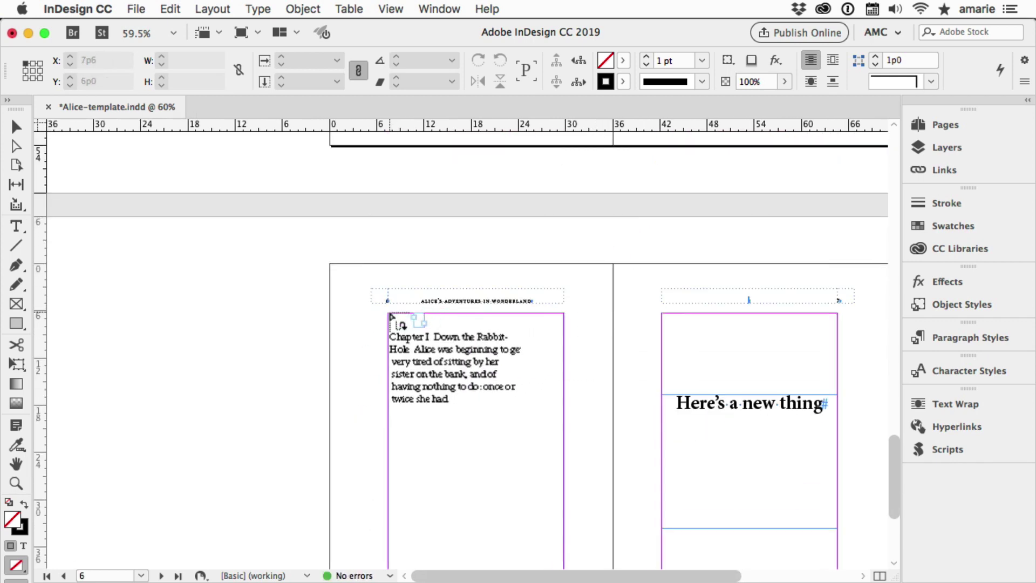
pyautogui.keyDown('alt'); pyautogui.click(389, 315); pyautogui.keyUp('alt')
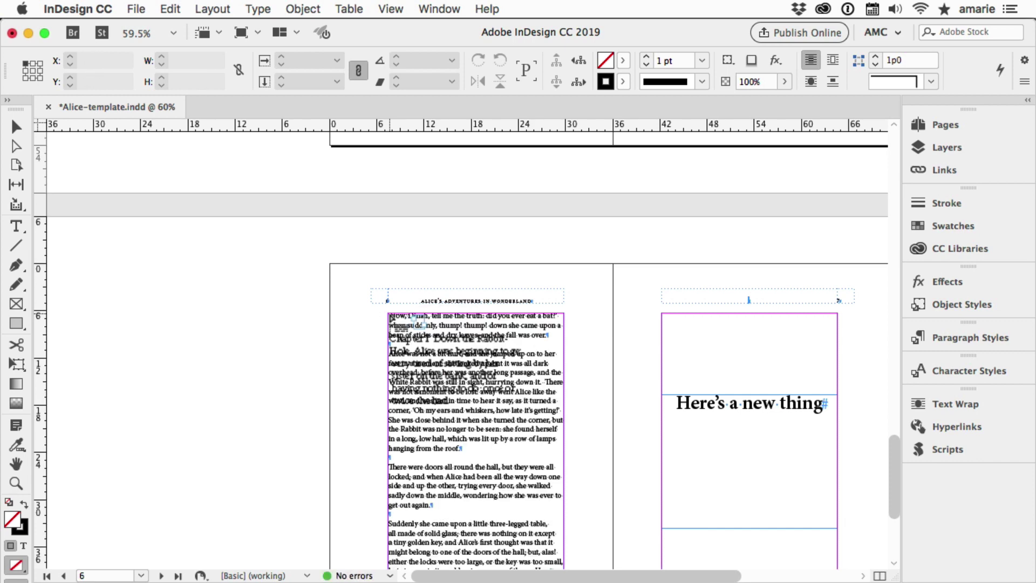
pyautogui.press('super+z')
pyautogui.press('super+z')
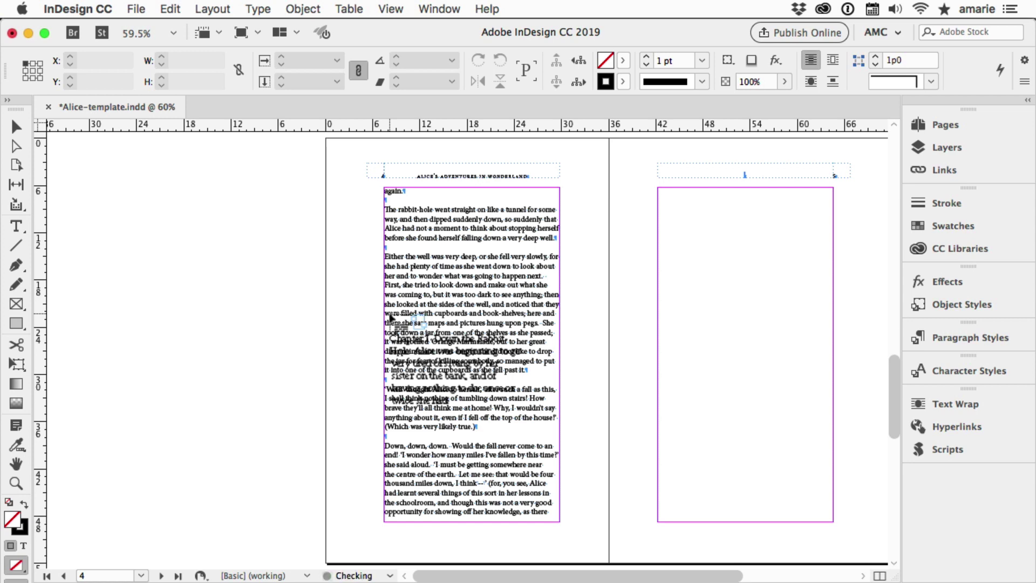
# Undo the remaining manual placements, clearing the text from page 4's frame
pyautogui.press('super+z')
pyautogui.press('super+z')
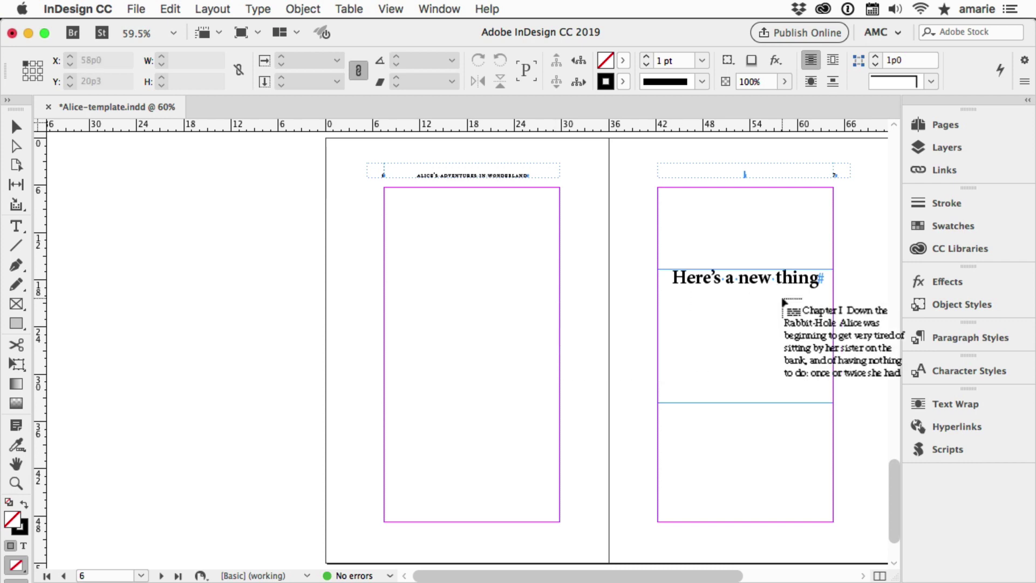
pyautogui.scroll(3, 783, 302)
pyautogui.press('super+z')
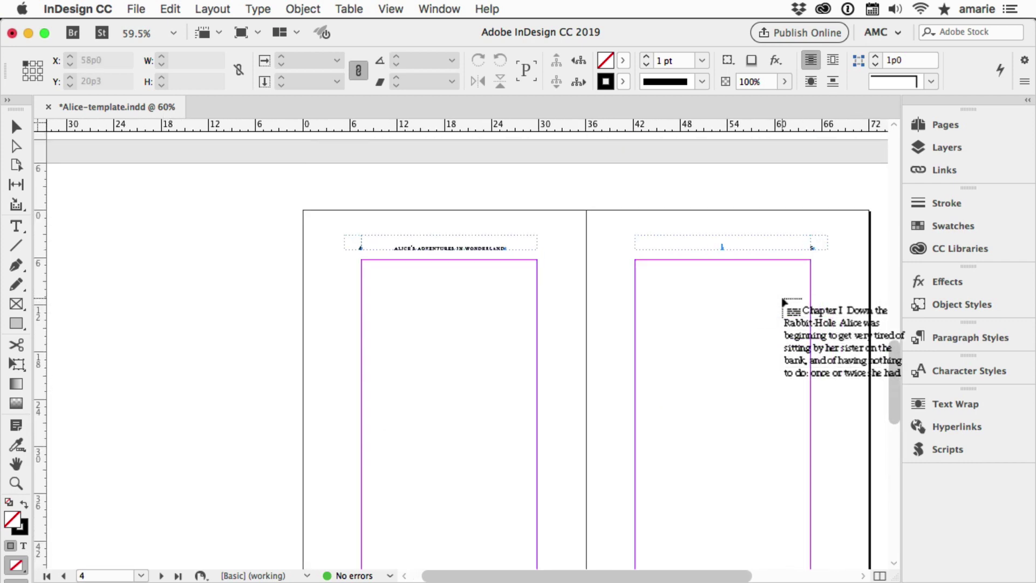
pyautogui.scroll(-2, 650, 363)
pyautogui.hscroll(3, 649, 363)
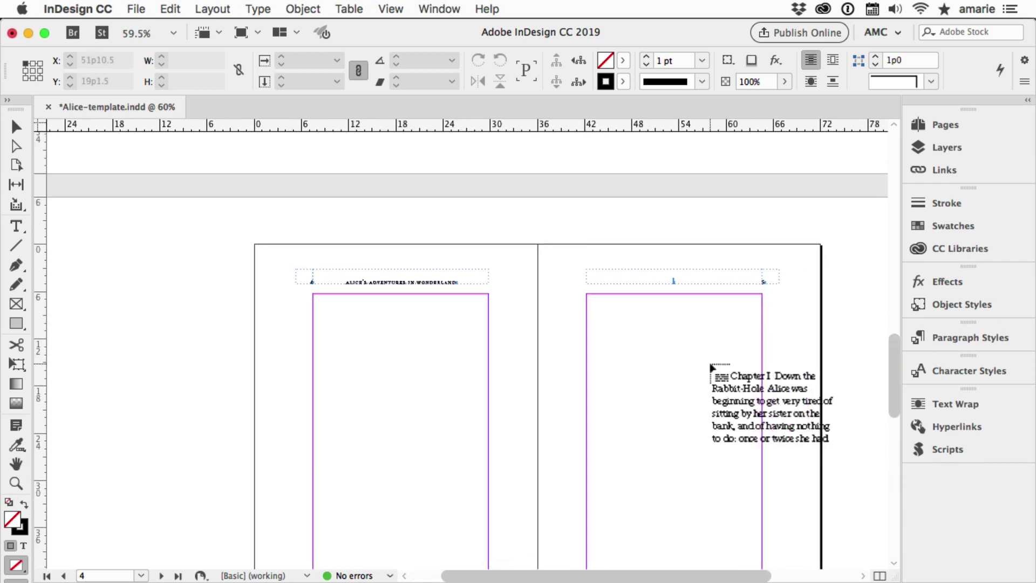
pyautogui.scroll(-3, 711, 367)
pyautogui.hscroll(1, 711, 368)
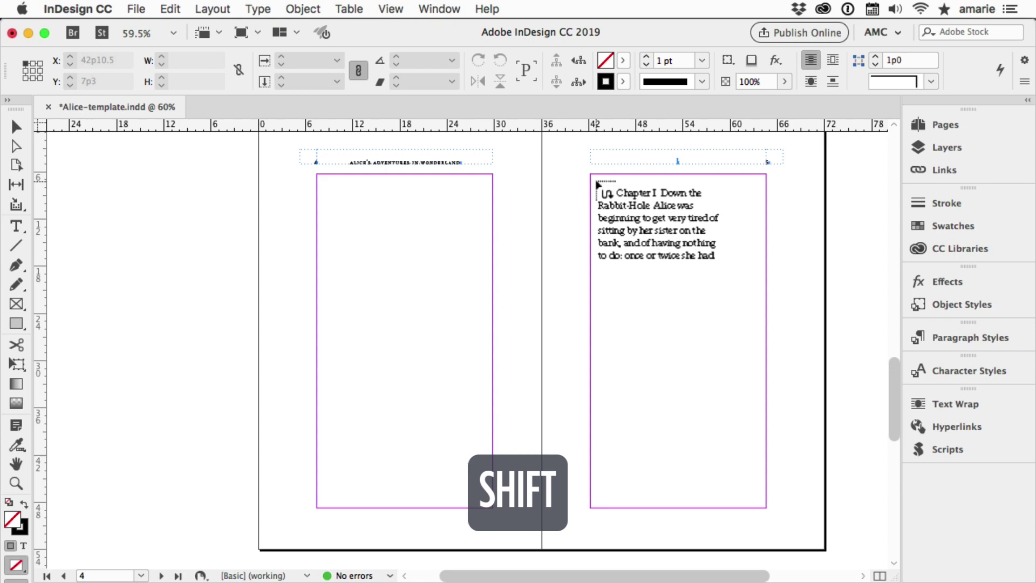
# Autoflow the whole chapter from page 5's frame and check that it reaches page 12
pyautogui.keyDown('shift'); pyautogui.click(594, 179); pyautogui.keyUp('shift')
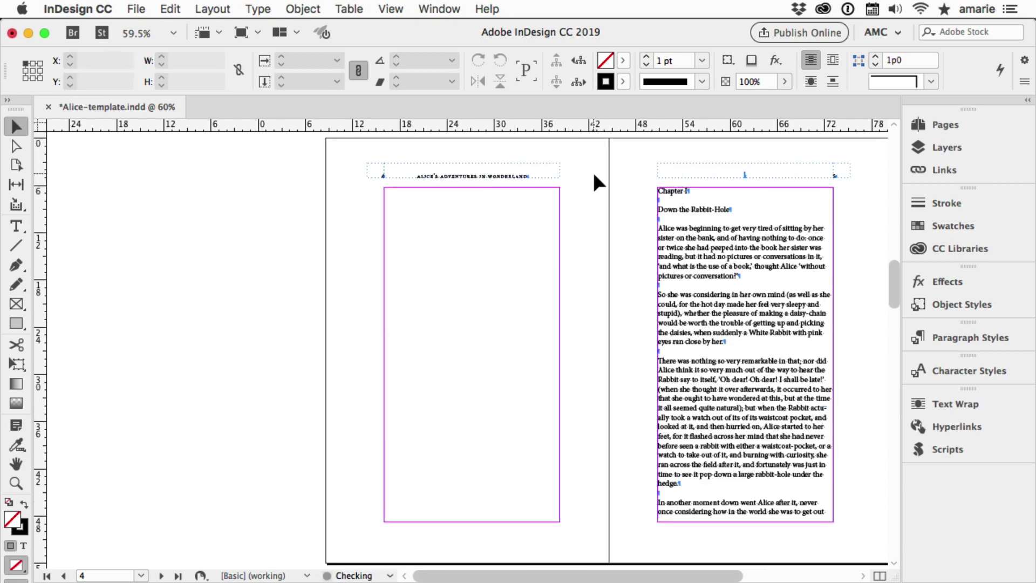
pyautogui.scroll(-8, 591, 219)
pyautogui.hscroll(-2, 591, 220)
pyautogui.scroll(-15, 589, 294)
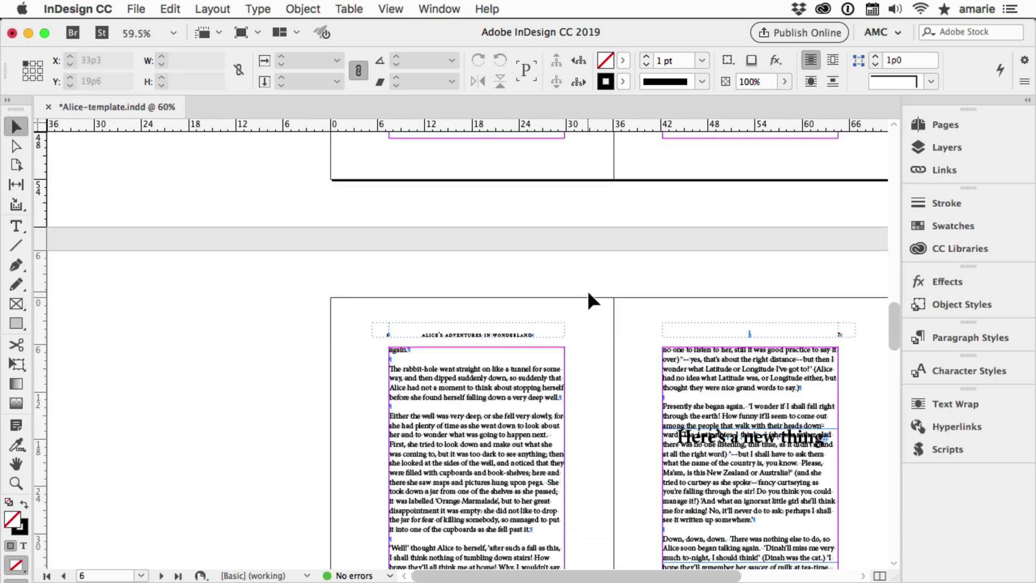
pyautogui.scroll(-5, 589, 294)
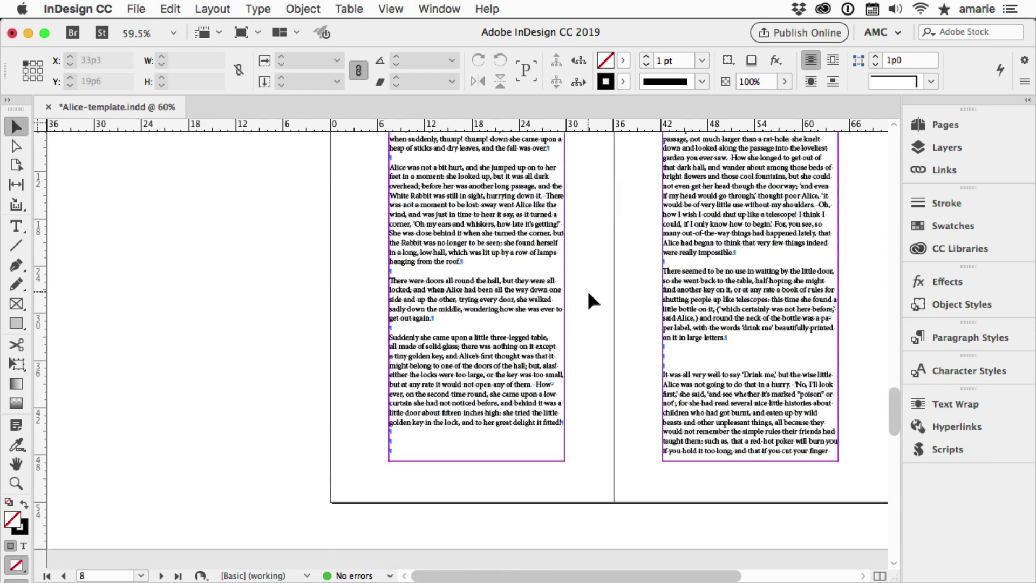
pyautogui.scroll(-20, 589, 294)
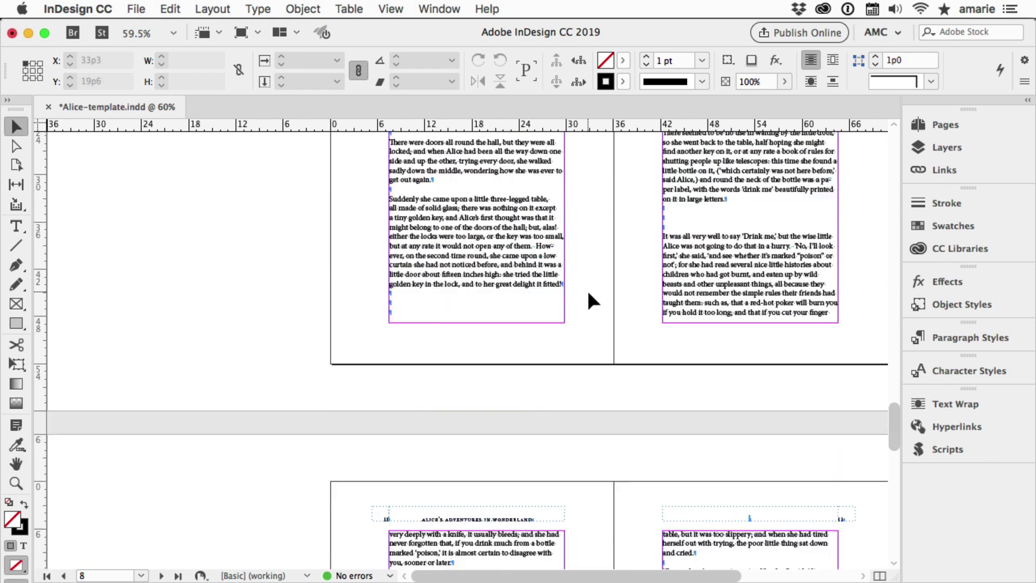
pyautogui.scroll(-7, 587, 290)
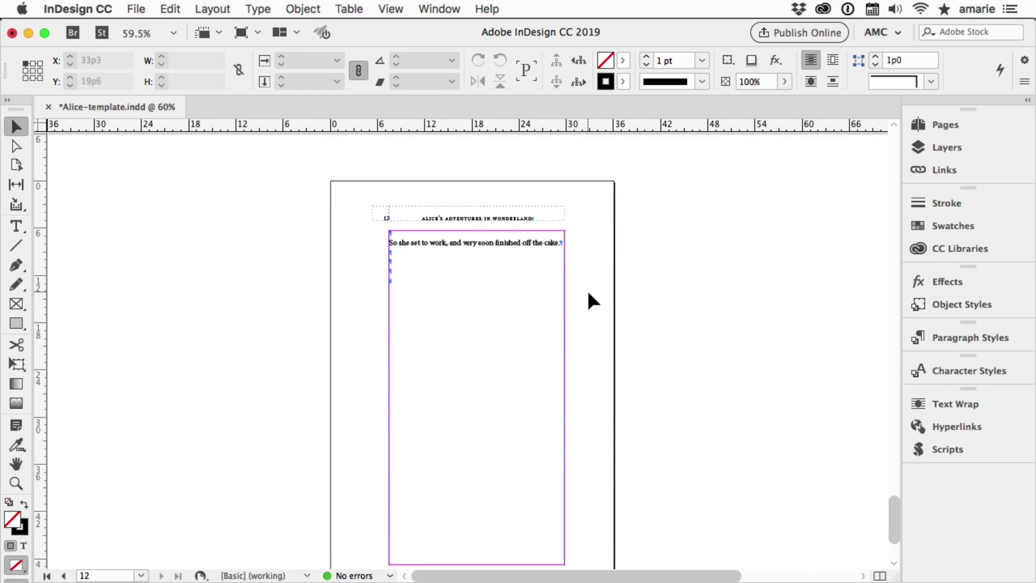
pyautogui.click(510, 330)
pyautogui.scroll(-3, 706, 305)
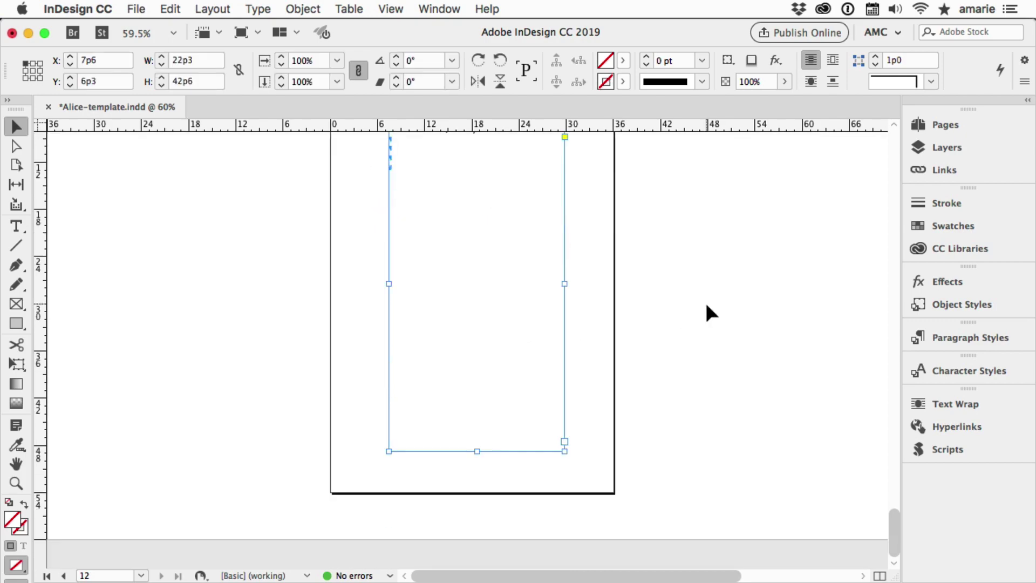
pyautogui.scroll(10, 707, 305)
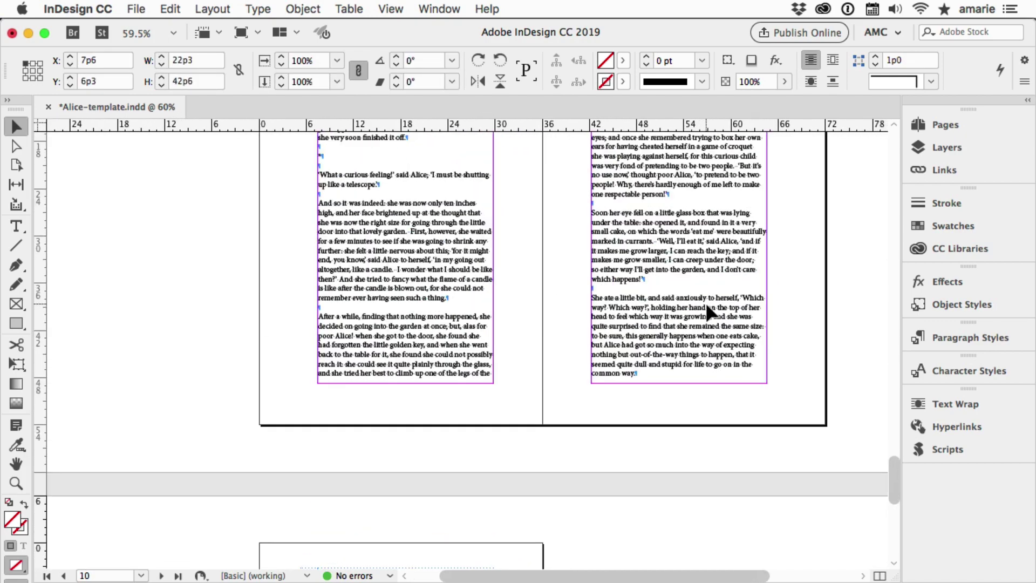
pyautogui.scroll(10, 707, 306)
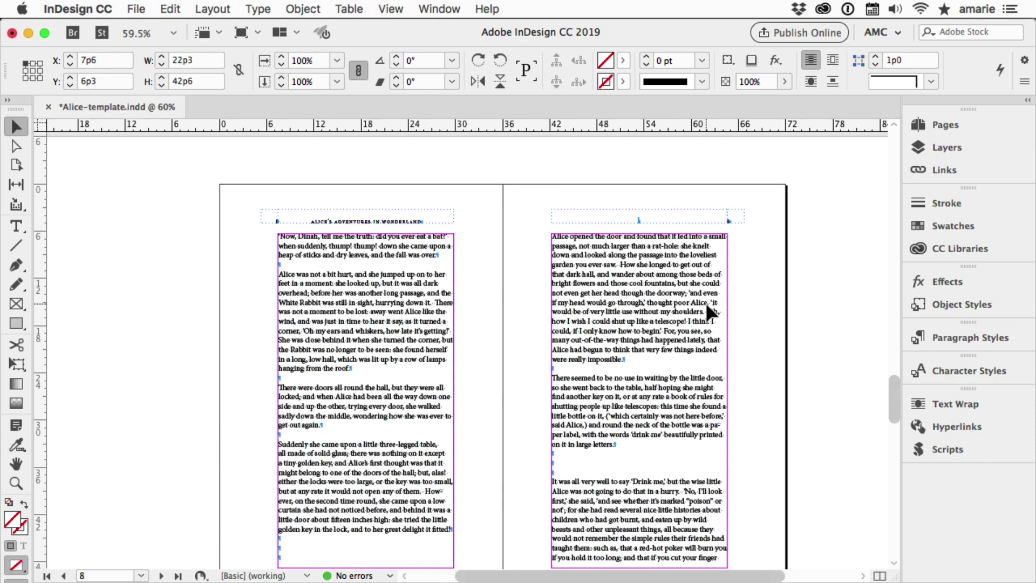
pyautogui.scroll(10, 705, 302)
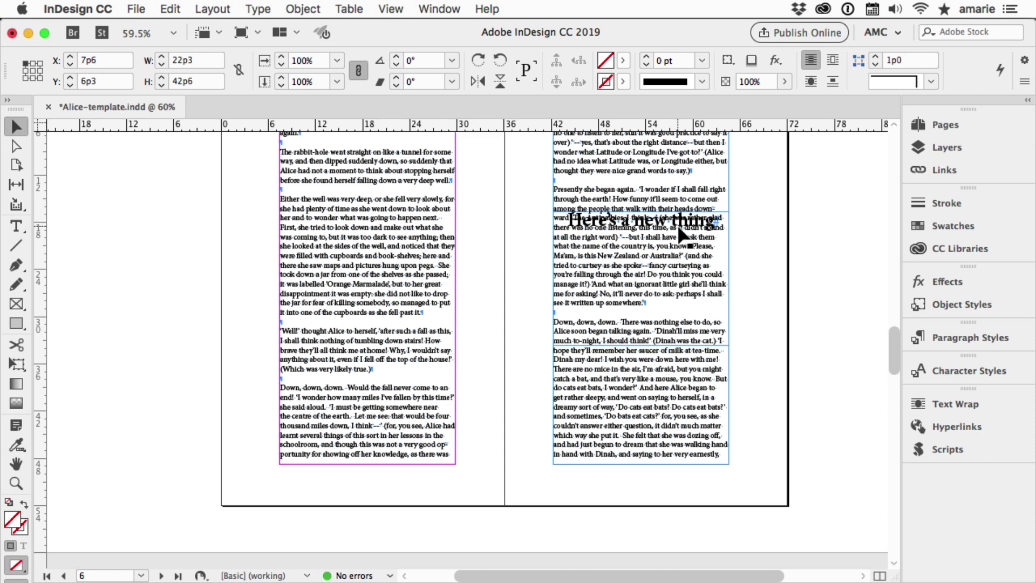
pyautogui.scroll(2, 682, 232)
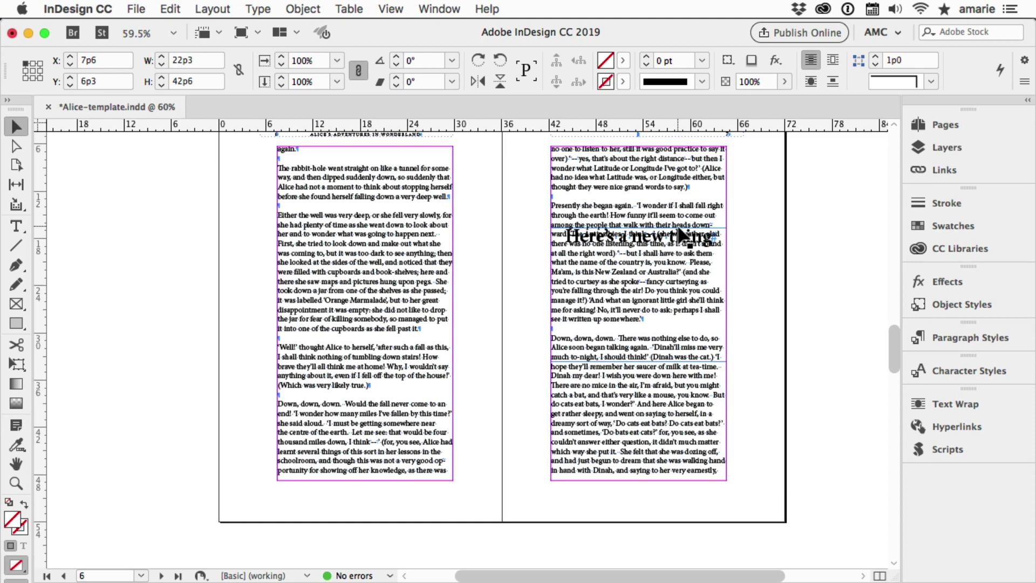
pyautogui.scroll(-10, 680, 231)
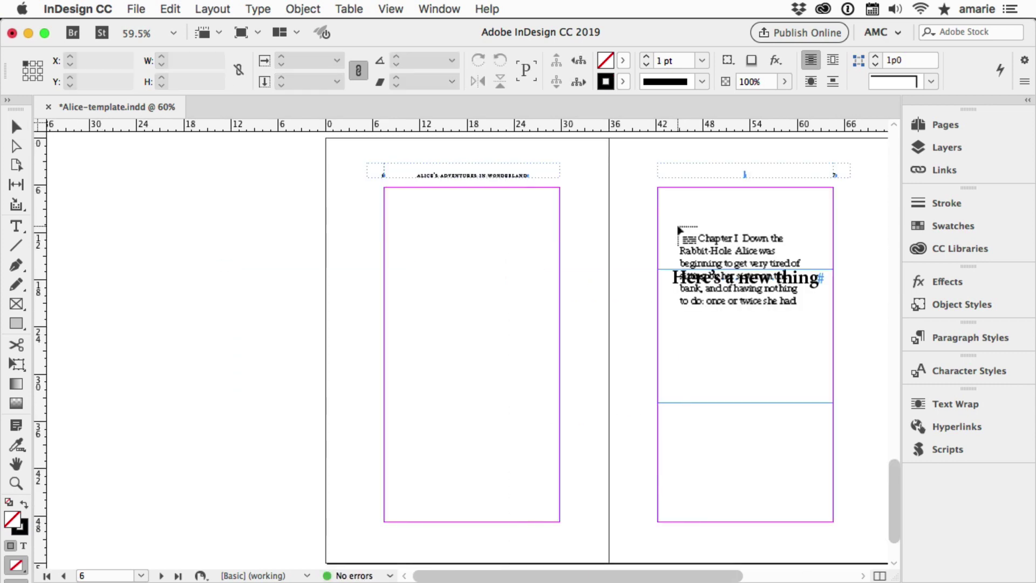
# Zoom out to several spreads and hold Shift+Option for fixed-page autoflow over the right-page frame
pyautogui.scroll(8, 594, 335)
pyautogui.scroll(10, 584, 338)
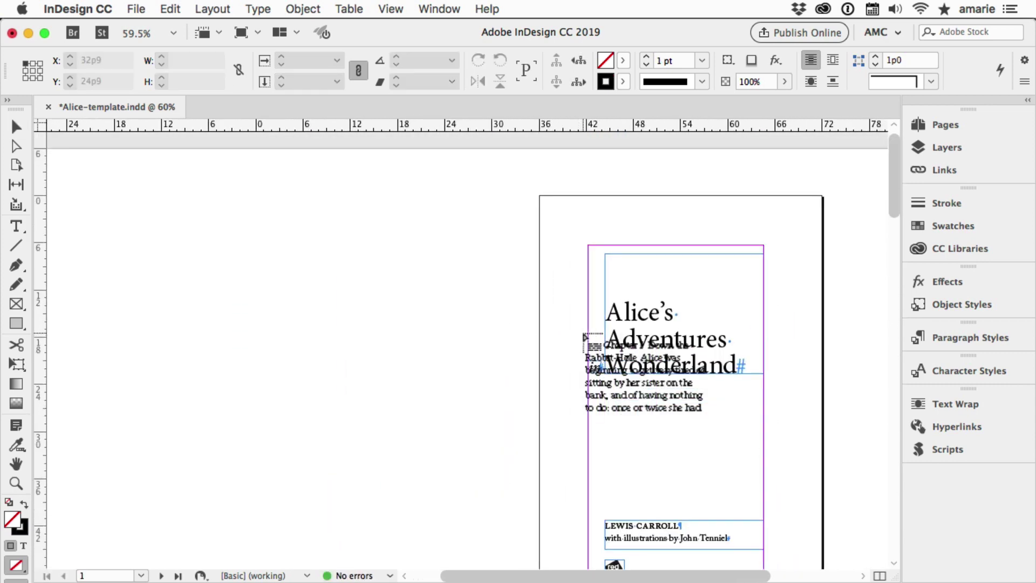
pyautogui.scroll(-6, 584, 337)
pyautogui.scroll(-1, 585, 337)
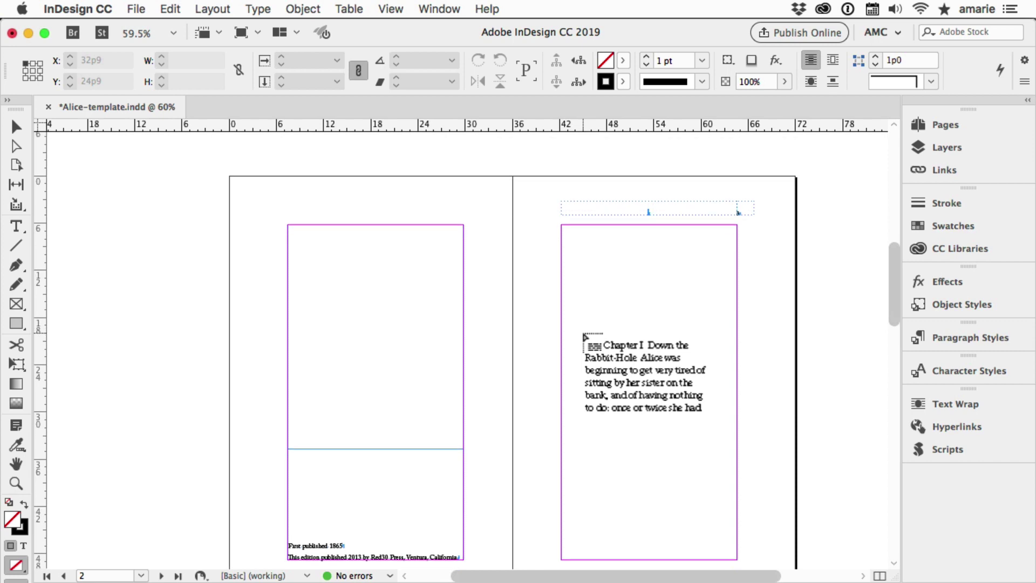
pyautogui.press('super+minus')
pyautogui.press('super+minus')
pyautogui.press('super+minus')
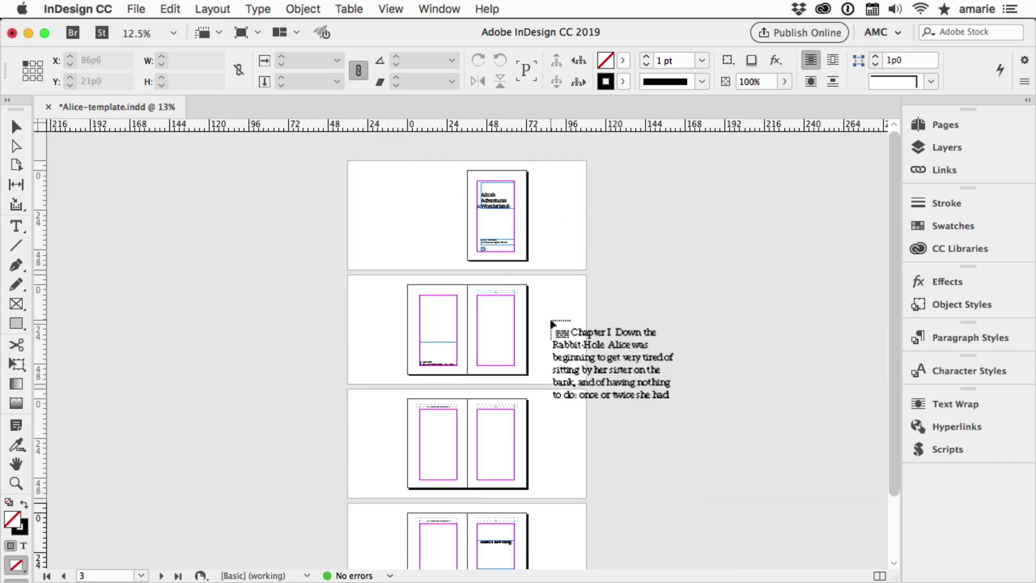
pyautogui.scroll(-1, 552, 324)
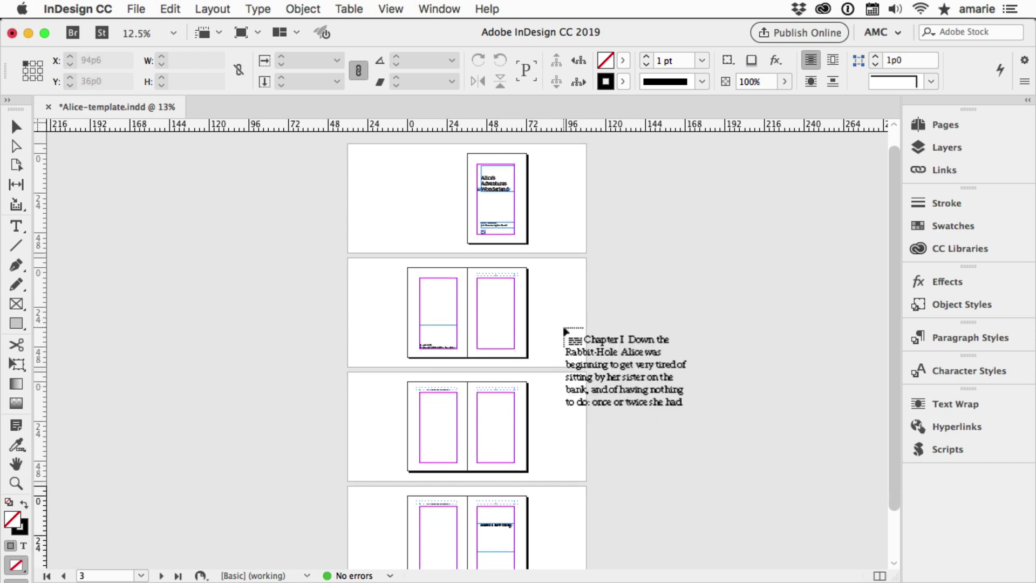
pyautogui.scroll(-2, 565, 330)
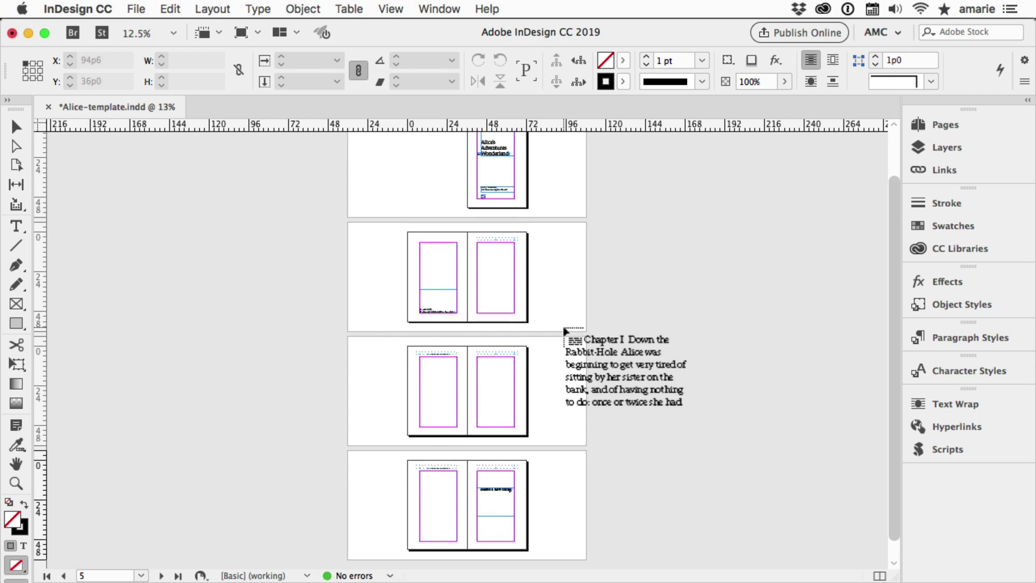
pyautogui.hotkey('shift', 'alt')
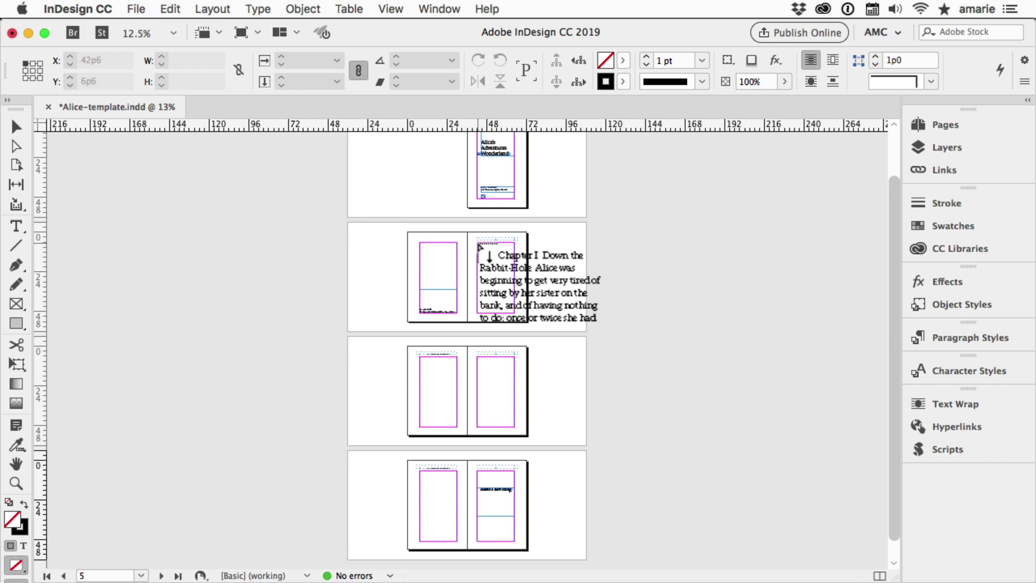
# Autoflow the chapter, undo it, and drop the loaded text with the Selection tool
pyautogui.keyDown('alt'); pyautogui.keyDown('shift'); pyautogui.click(480, 248); pyautogui.keyUp('shift'); pyautogui.keyUp('alt')
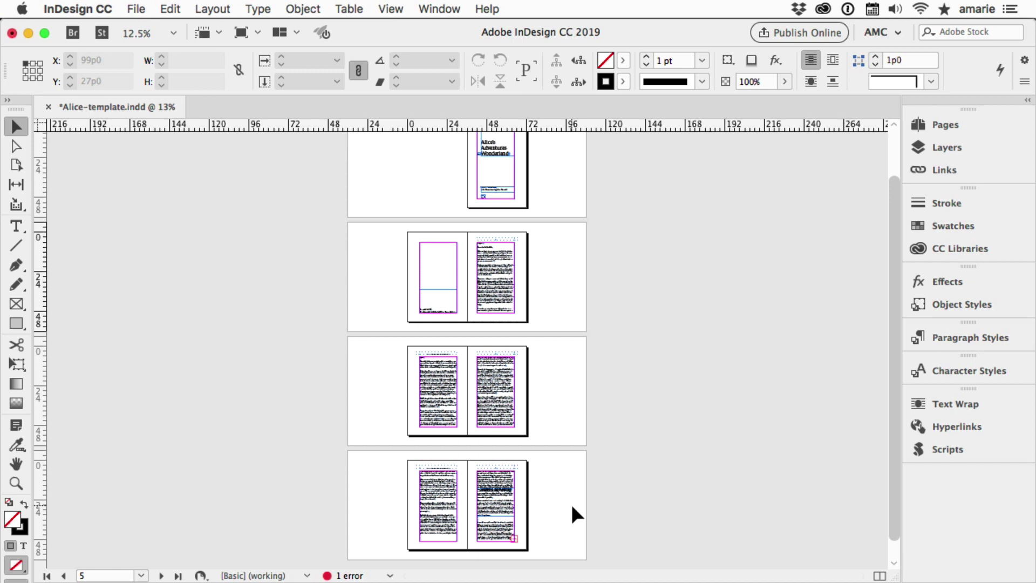
pyautogui.press('super+z')
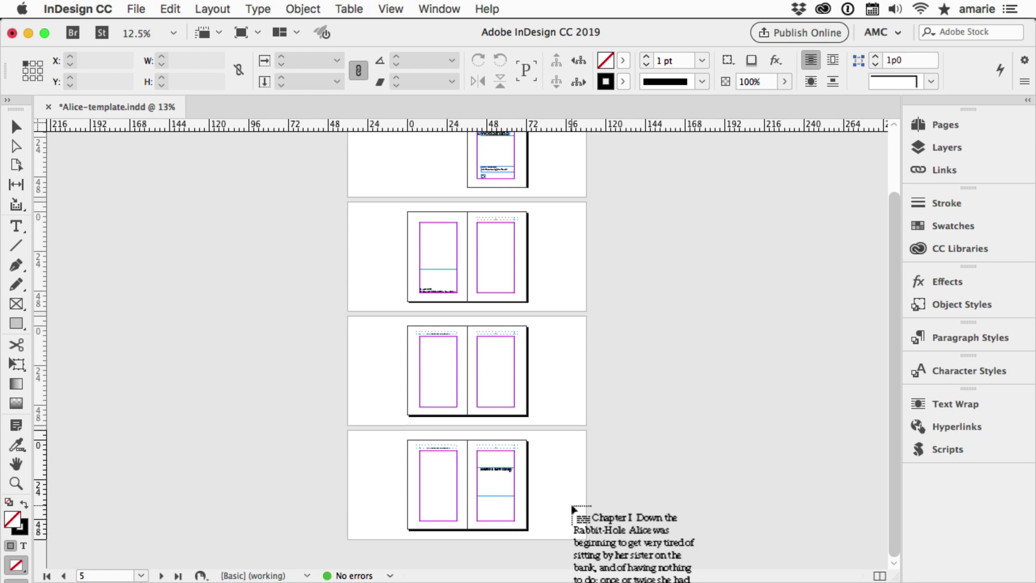
pyautogui.click(18, 126)
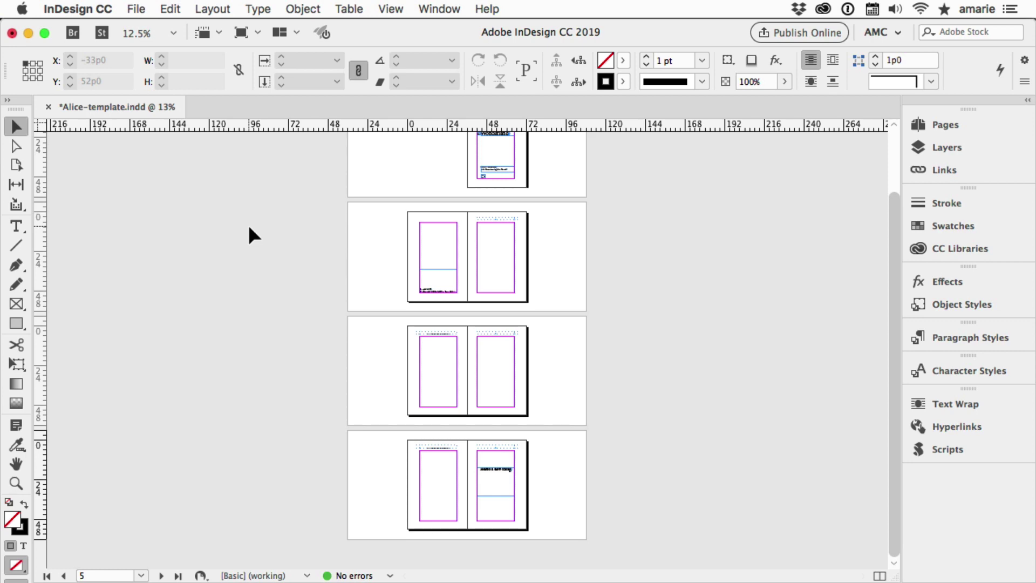
# Enable Smart Text Reflow in Type preferences with Add Pages To set to End of Story
pyautogui.press('super+k')
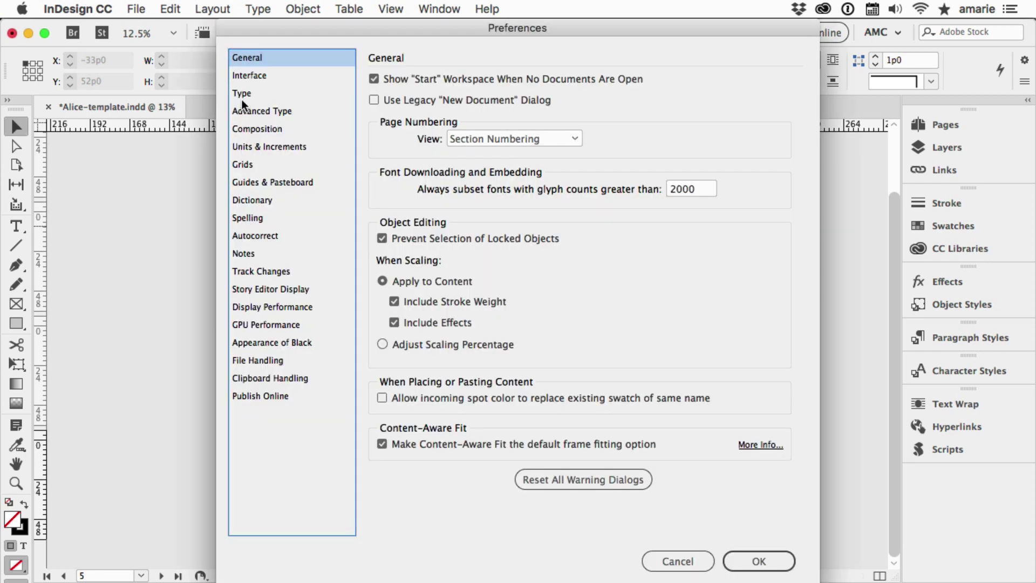
pyautogui.click(243, 94)
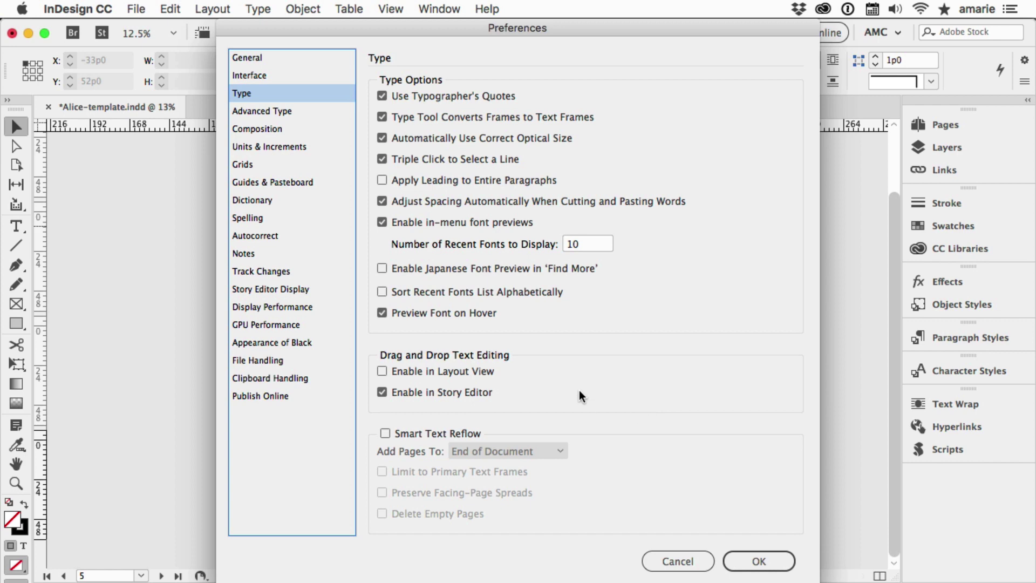
pyautogui.click(409, 434)
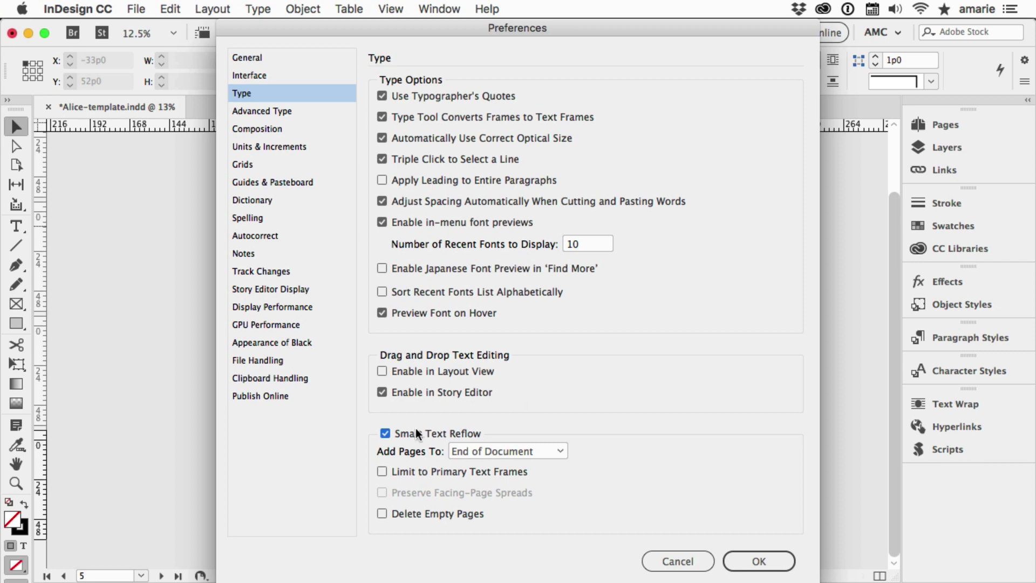
pyautogui.click(489, 459)
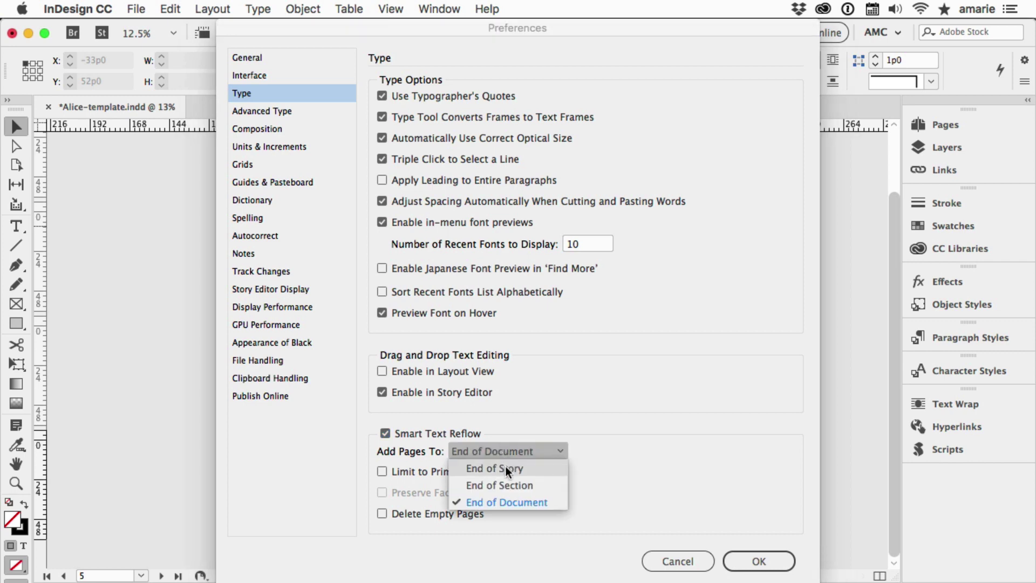
pyautogui.click(506, 465)
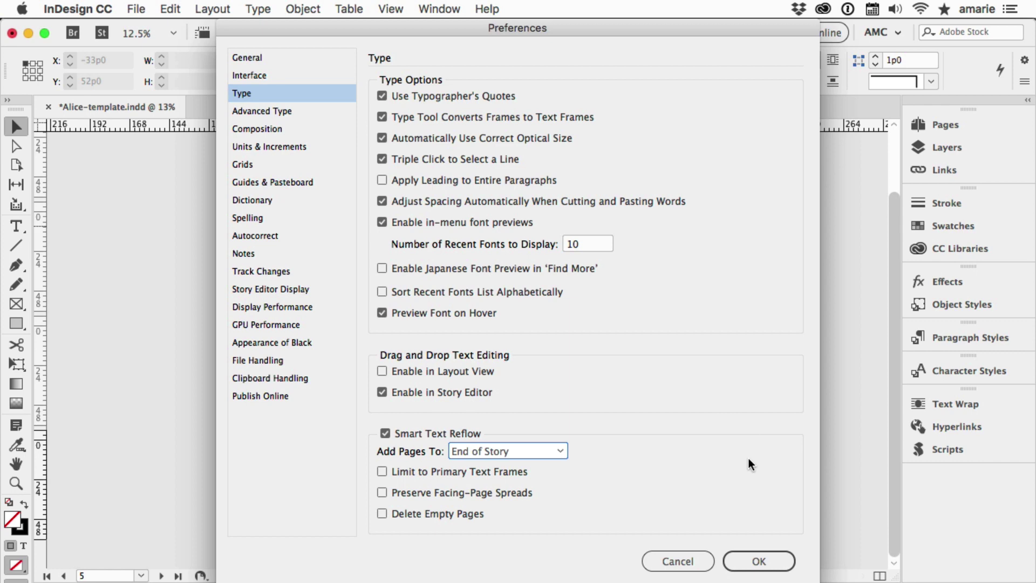
pyautogui.click(766, 561)
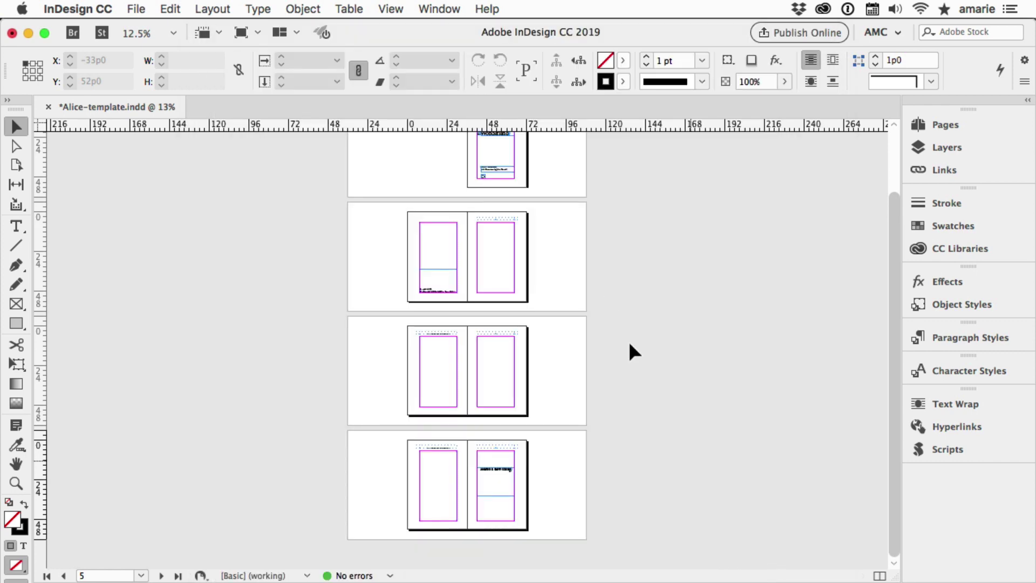
# Place Alice in Wonderland Chp 1.docx with default Word import options into page 3's right-hand frame
pyautogui.press('super+equal')
pyautogui.press('super+equal')
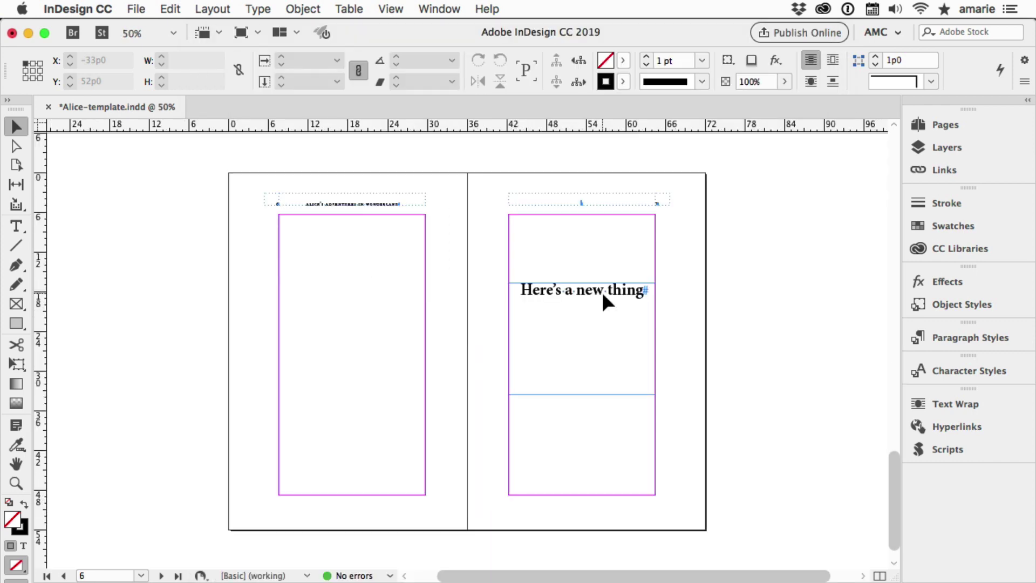
pyautogui.scroll(15, 602, 292)
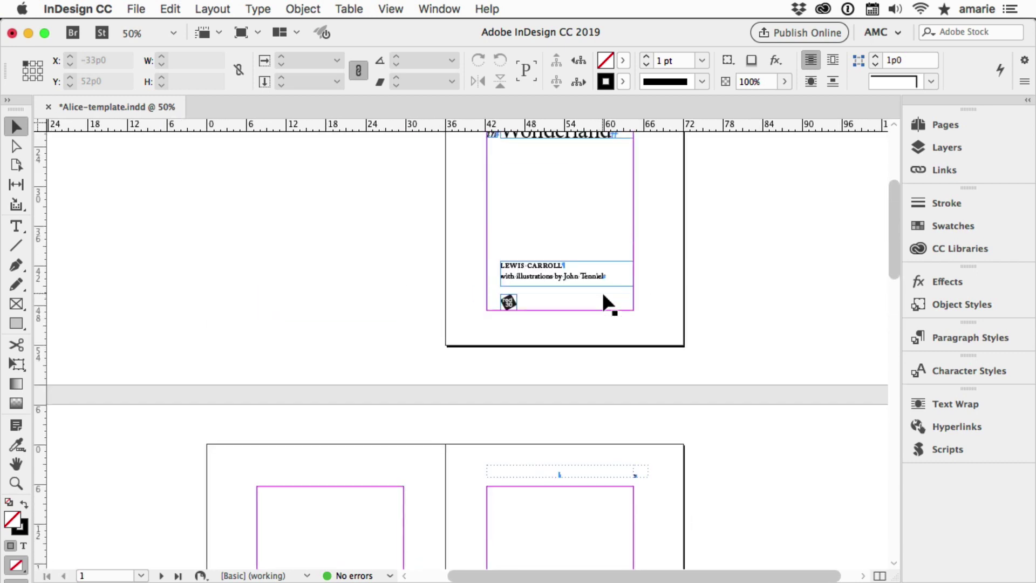
pyautogui.scroll(-2, 603, 306)
pyautogui.press('super+d')
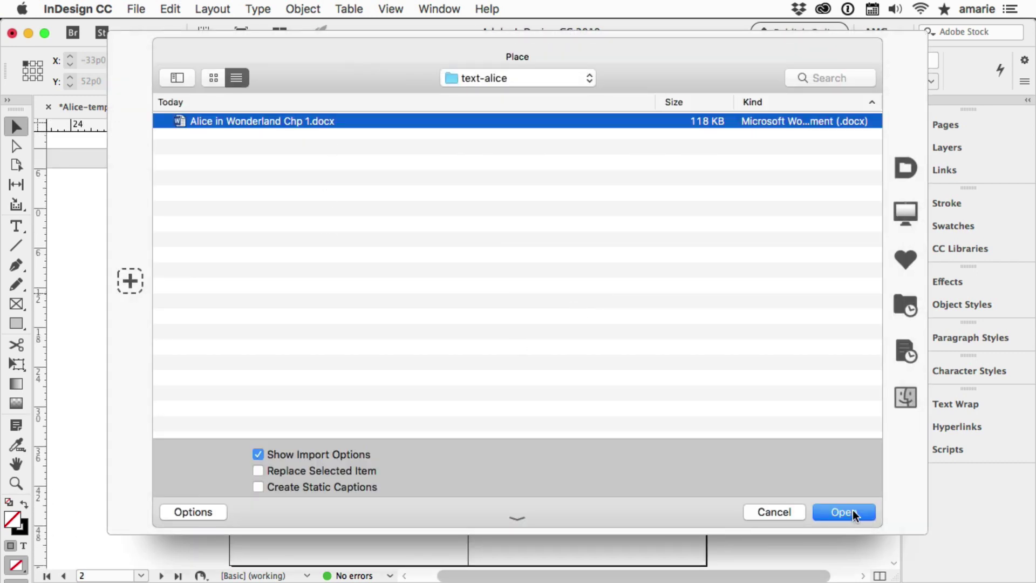
pyautogui.click(852, 510)
pyautogui.click(695, 63)
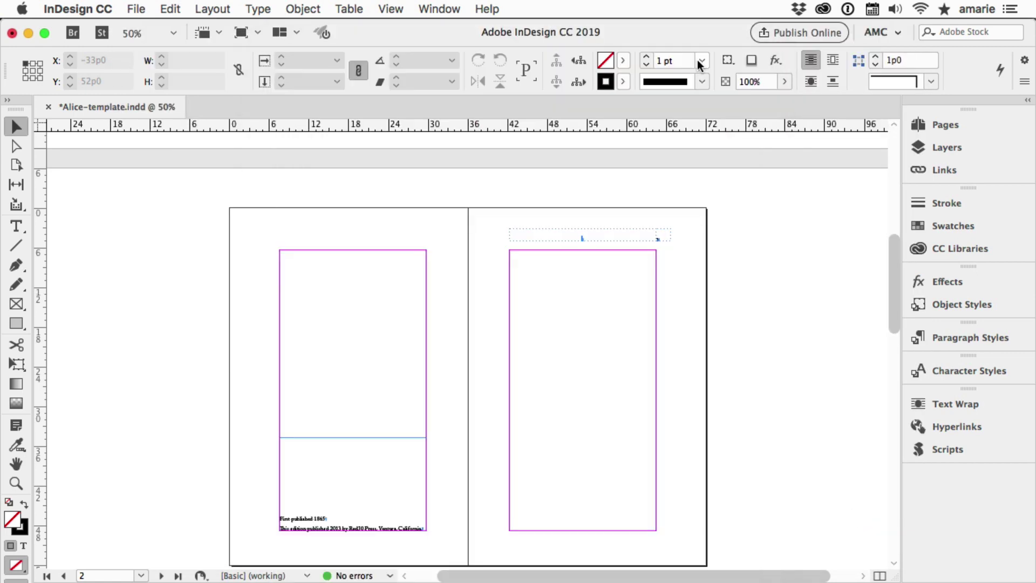
pyautogui.click(513, 256)
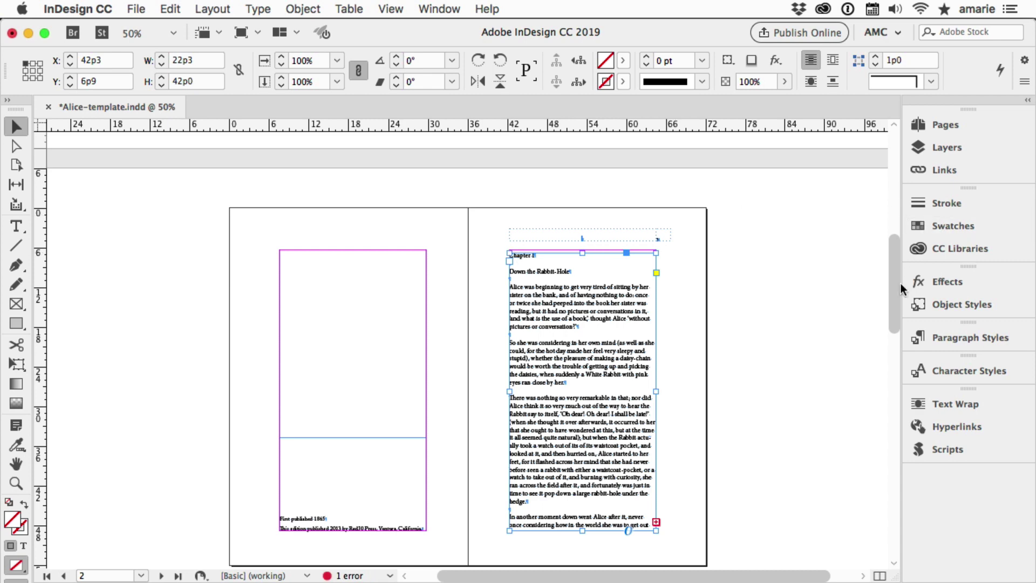
pyautogui.scroll(-8, 793, 345)
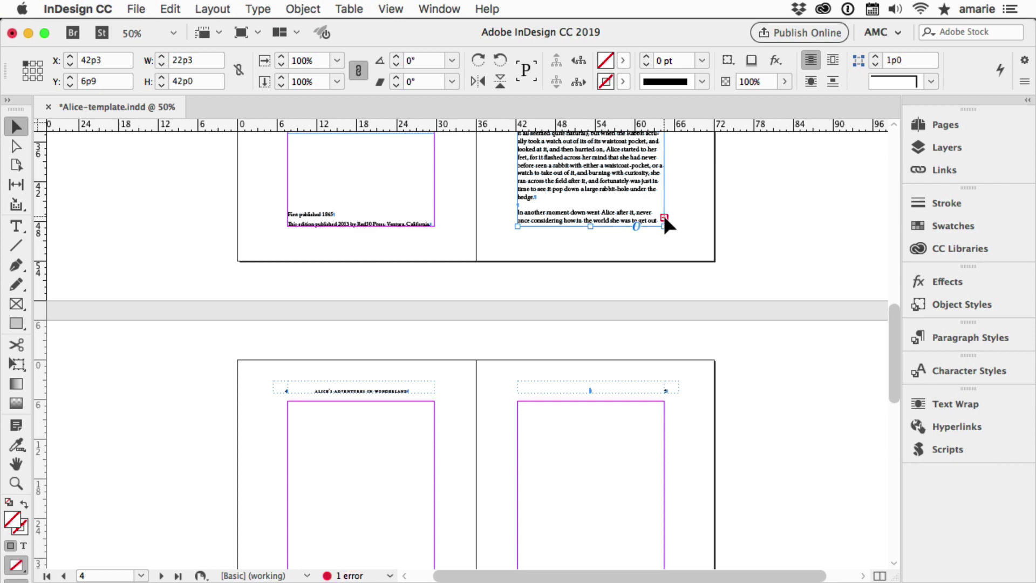
# Thread the overset chapter text from page 3's frame into the next spread's left-page frame
pyautogui.click(665, 218)
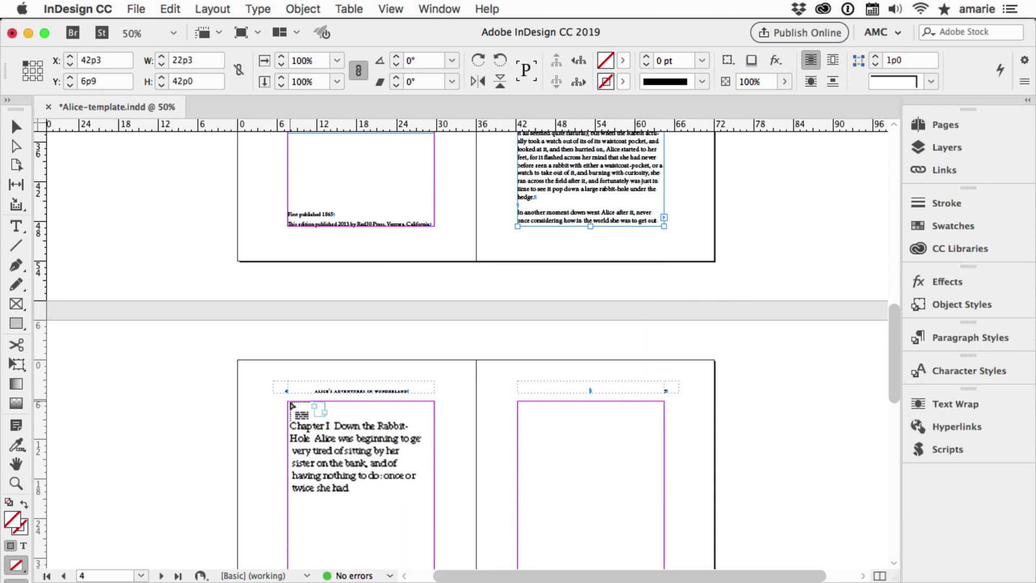
pyautogui.click(289, 403)
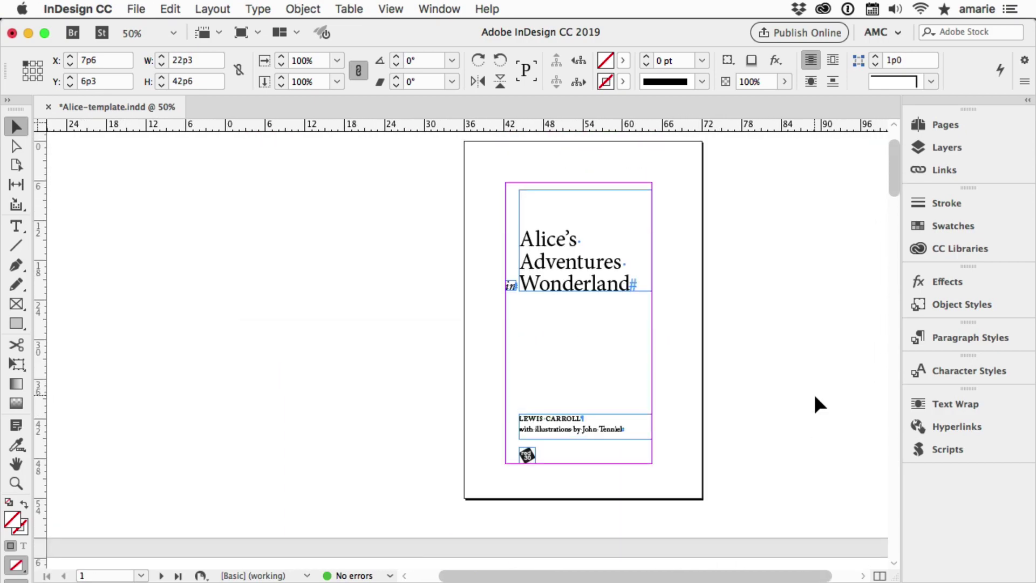
pyautogui.press('super+k')
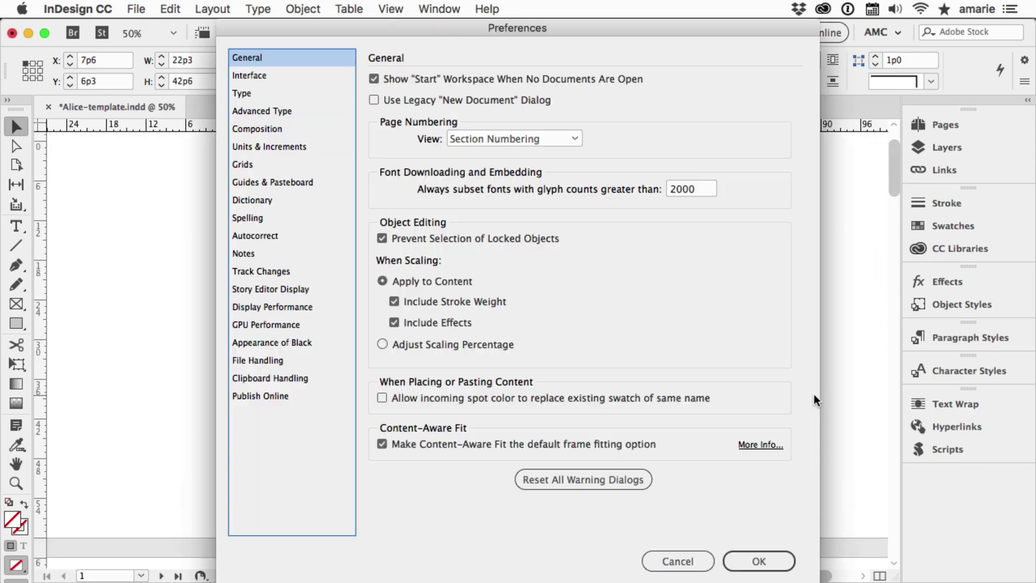
pyautogui.click(255, 95)
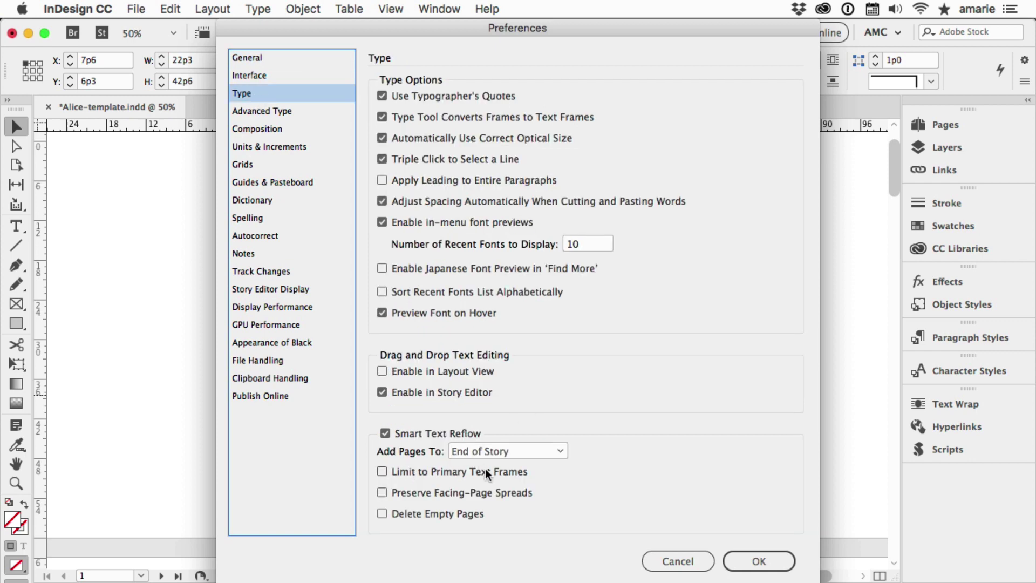
pyautogui.click(503, 451)
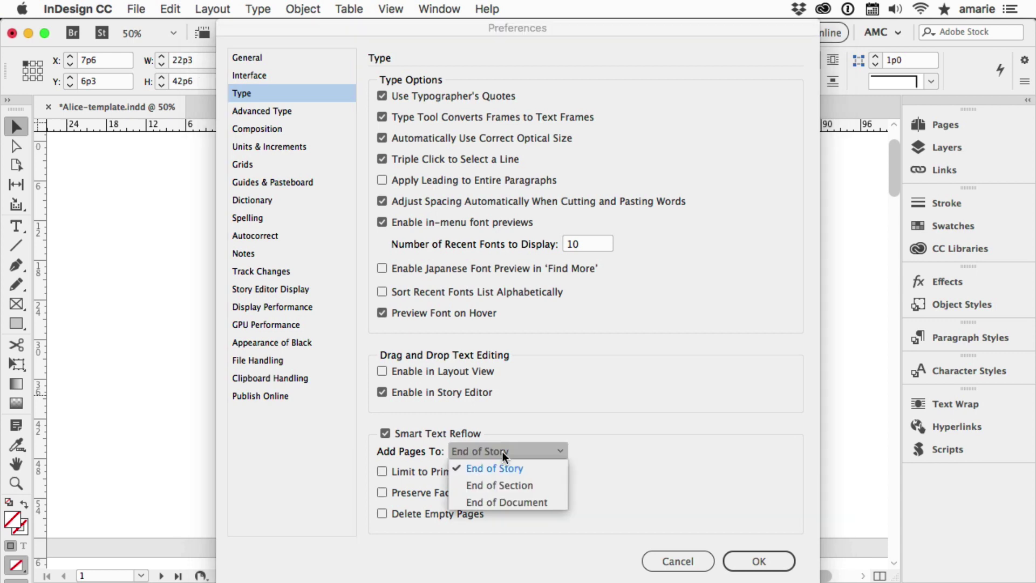
pyautogui.click(675, 488)
pyautogui.click(693, 561)
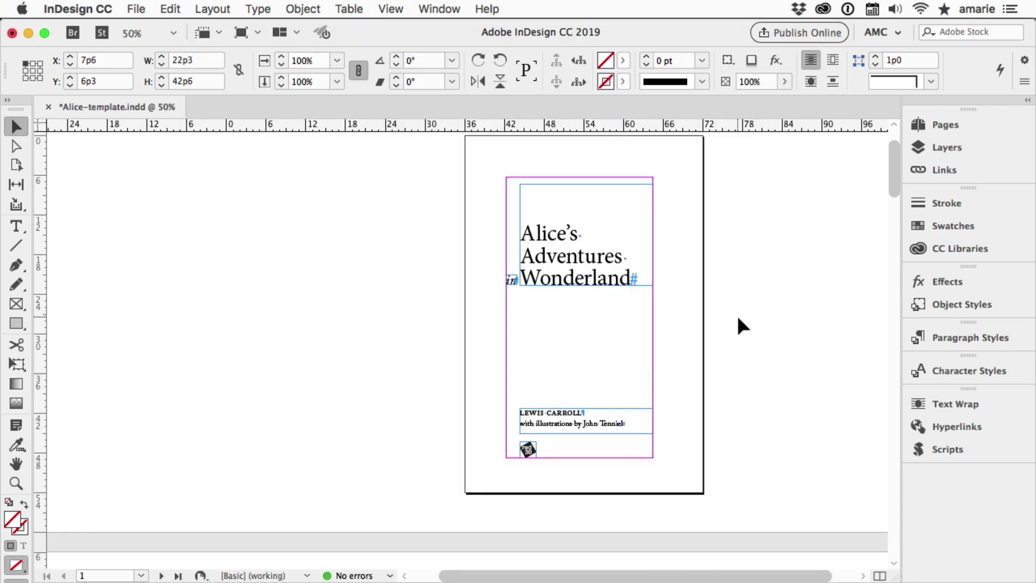
# Scroll to the pages 2–3 spread and select page 3's Chapter I text frame
pyautogui.scroll(-10, 736, 313)
pyautogui.click(674, 340)
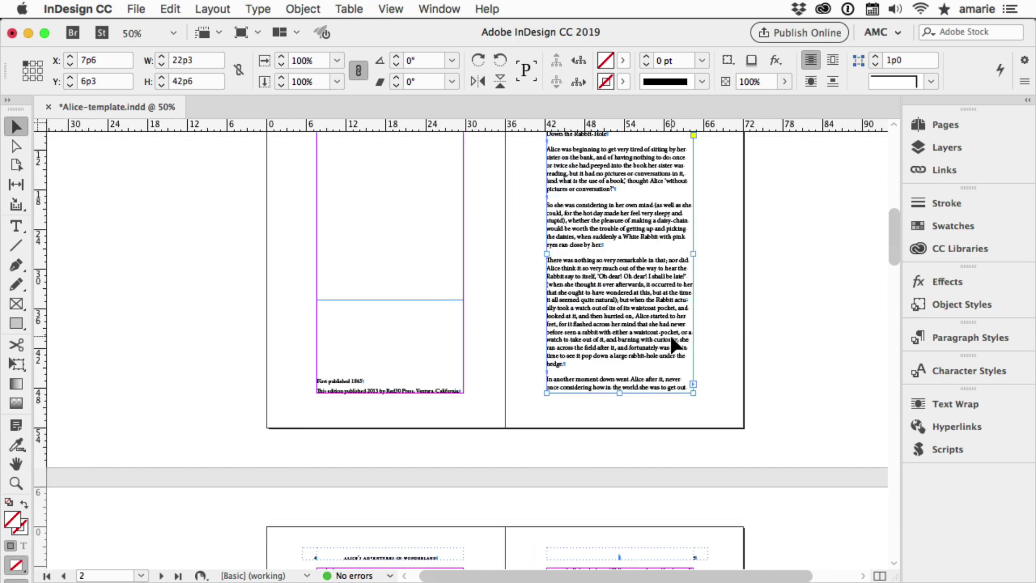